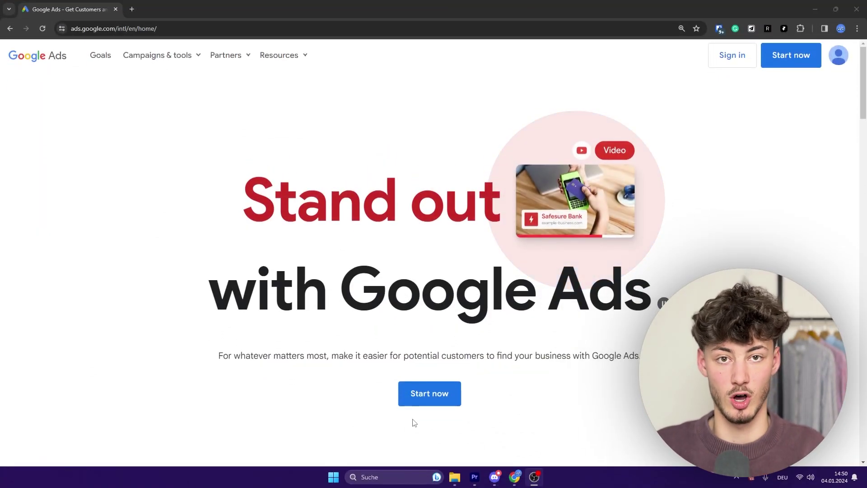
Start creating the first Google Ads campaign and enter Krause Media as the business name
{"action": "left_click", "coordinate": [433, 394]}
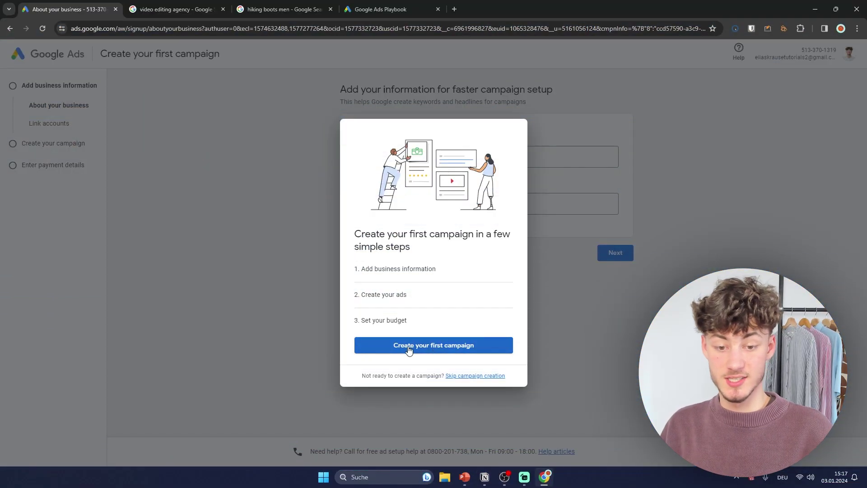
{"action": "left_click", "coordinate": [432, 349]}
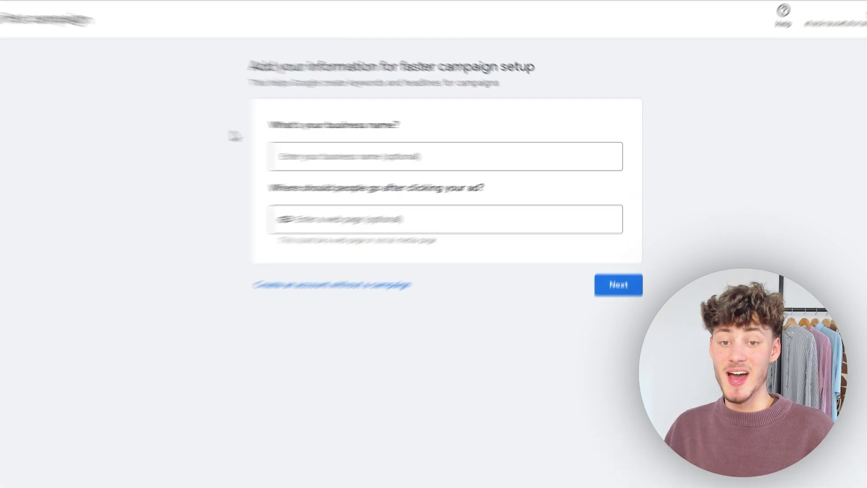
{"action": "left_click_drag", "start_coordinate": [326, 141], "coordinate": [458, 130]}
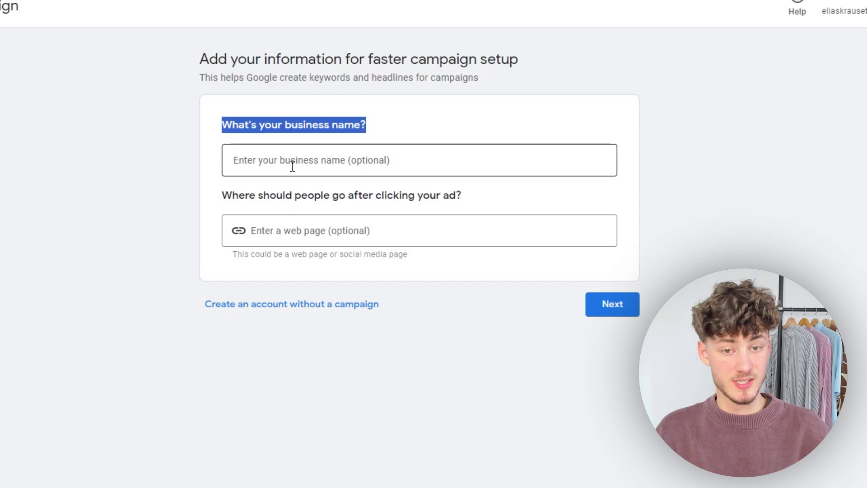
{"action": "left_click", "coordinate": [549, 157]}
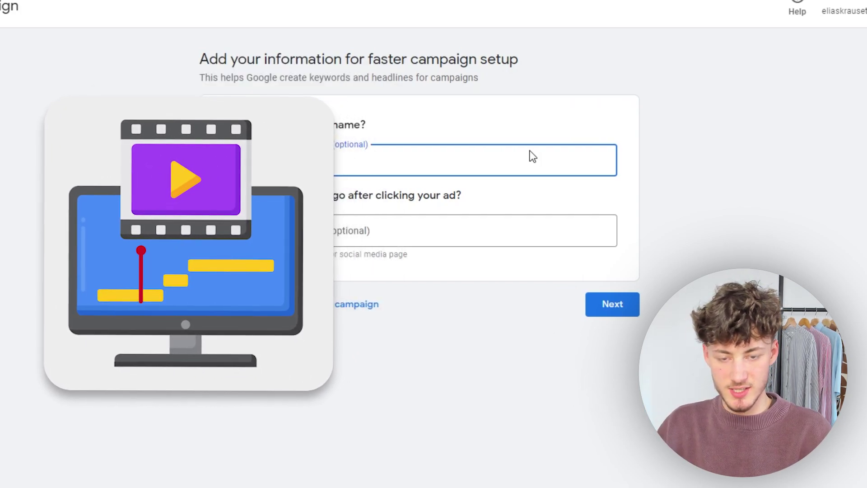
{"action": "type", "text": "Krause Media"}
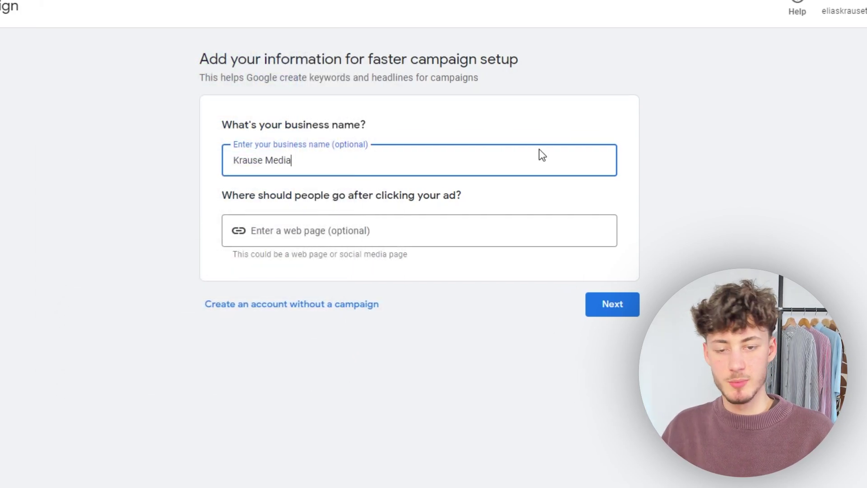
{"action": "left_click", "coordinate": [160, 146]}
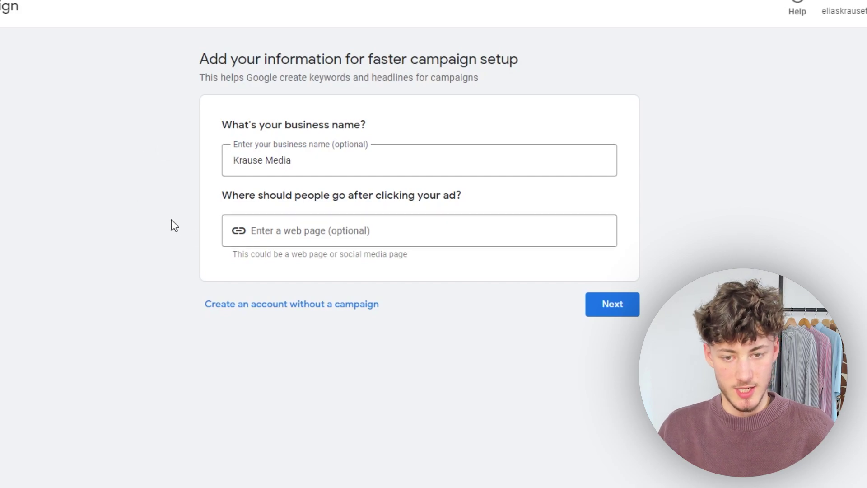
{"action": "left_click_drag", "start_coordinate": [189, 195], "coordinate": [523, 211]}
{"action": "left_click", "coordinate": [406, 265]}
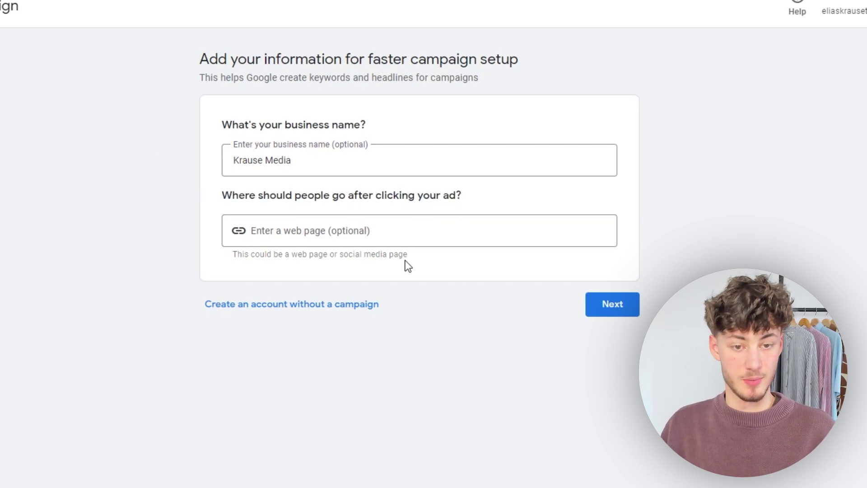
{"action": "left_click", "coordinate": [396, 233]}
{"action": "type", "text": "https://www.krausetutorials.com/"}
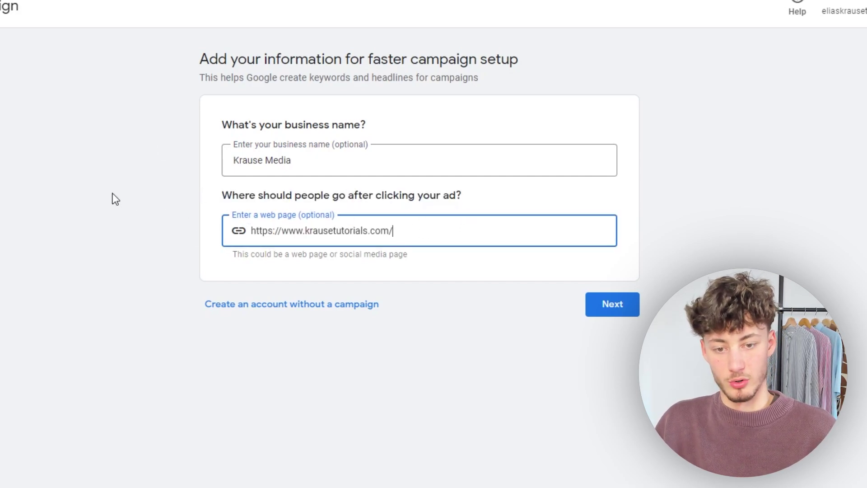
{"action": "left_click", "coordinate": [27, 283]}
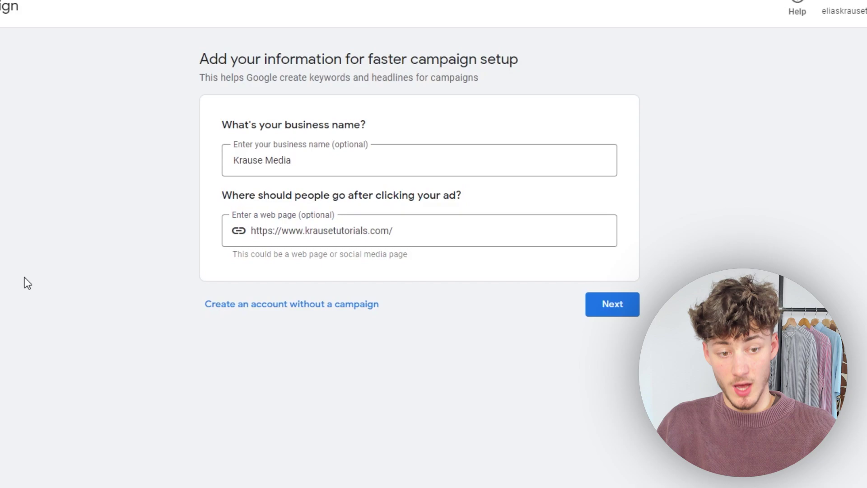
{"action": "left_click", "coordinate": [613, 305]}
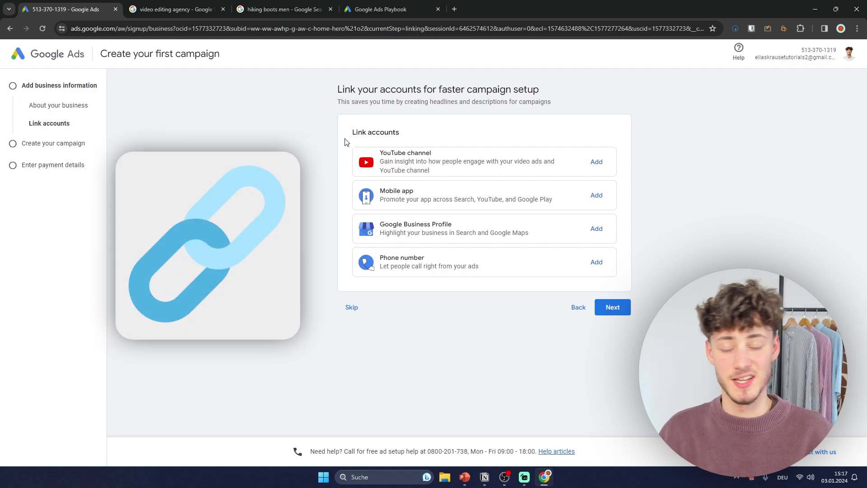
Skip linking accounts to the campaign
{"action": "left_click", "coordinate": [352, 307]}
{"action": "left_click_drag", "start_coordinate": [296, 97], "coordinate": [510, 97]}
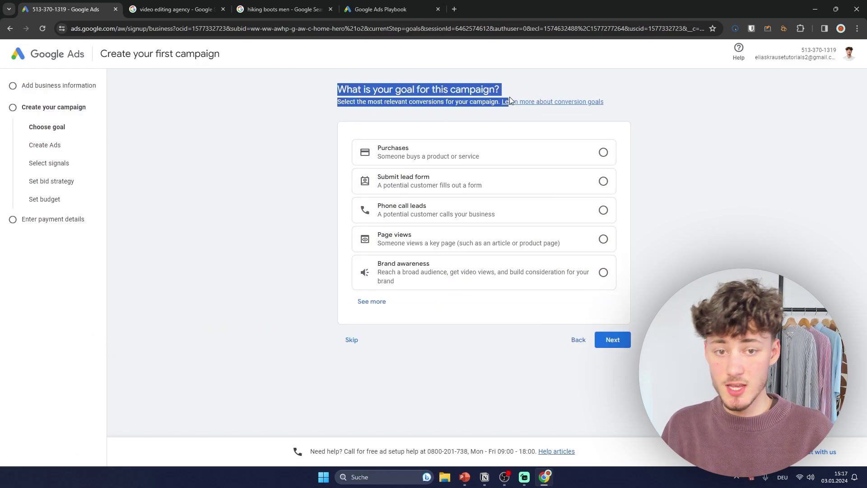
{"action": "left_click", "coordinate": [519, 91]}
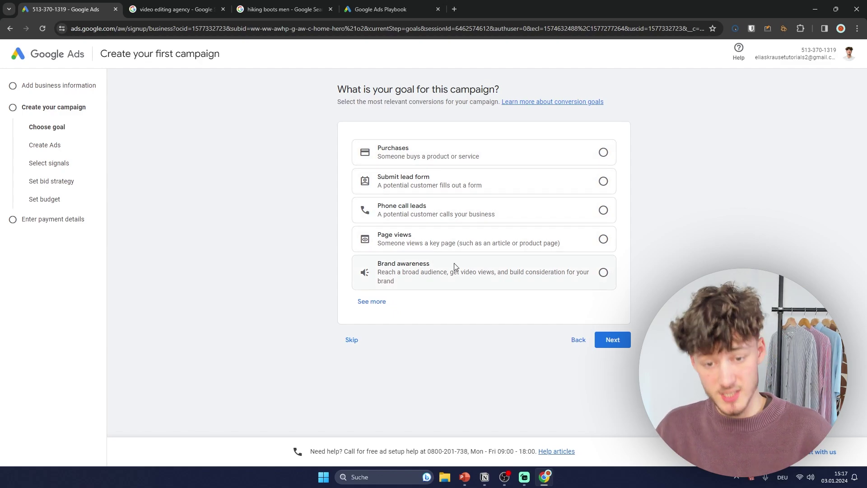
Expand the full list of campaign goals, choose Page views and continue to ad creation
{"action": "left_click", "coordinate": [372, 301]}
{"action": "scroll", "coordinate": [393, 209], "scroll_direction": "down", "scroll_amount": 5}
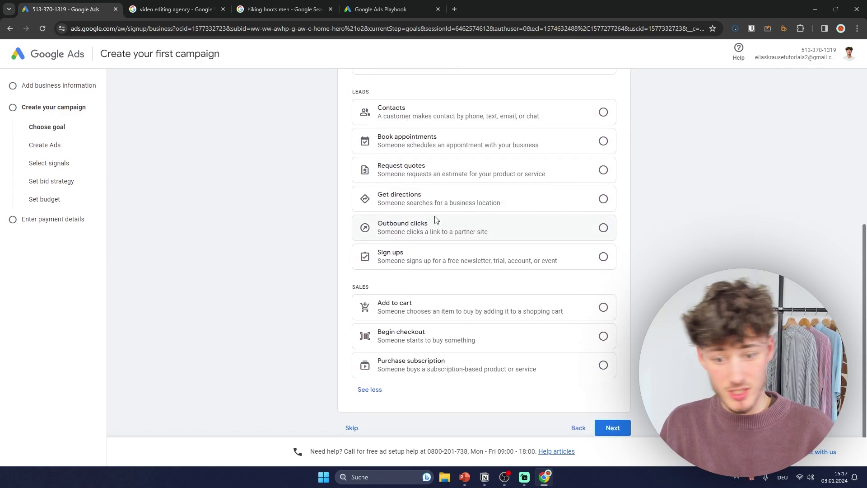
{"action": "scroll", "coordinate": [689, 199], "scroll_direction": "up", "scroll_amount": 5}
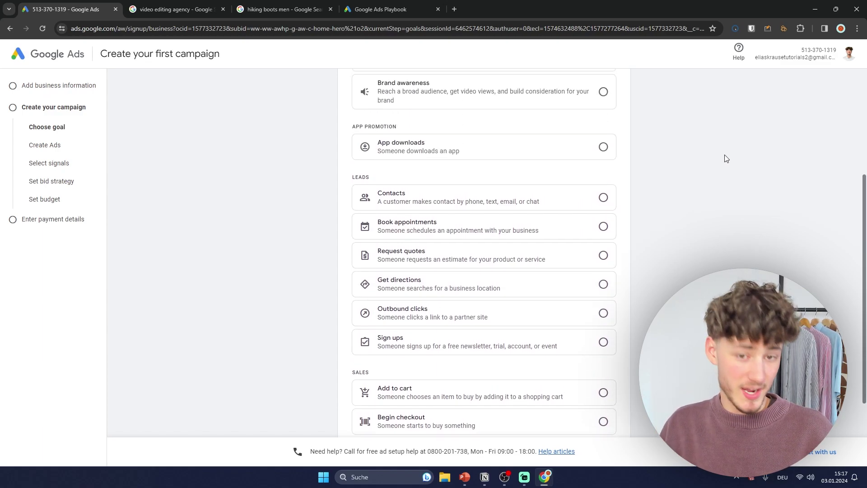
{"action": "scroll", "coordinate": [803, 127], "scroll_direction": "up", "scroll_amount": 1}
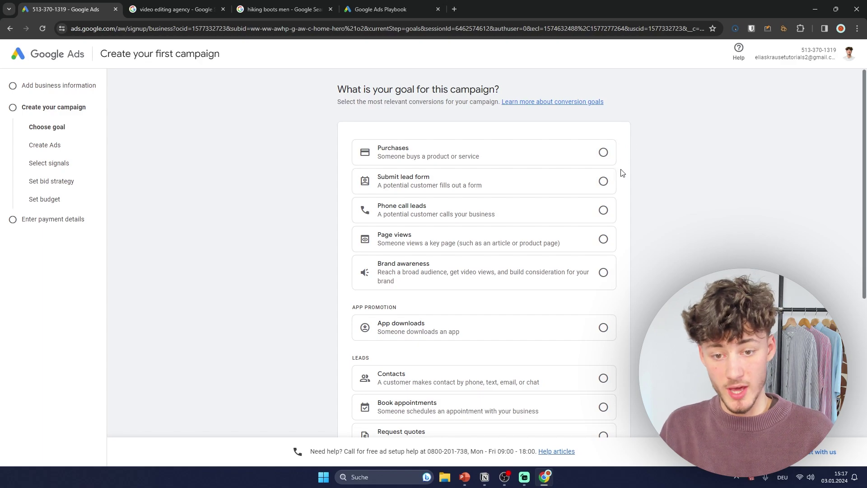
{"action": "left_click", "coordinate": [456, 243]}
{"action": "scroll", "coordinate": [692, 209], "scroll_direction": "down", "scroll_amount": 7}
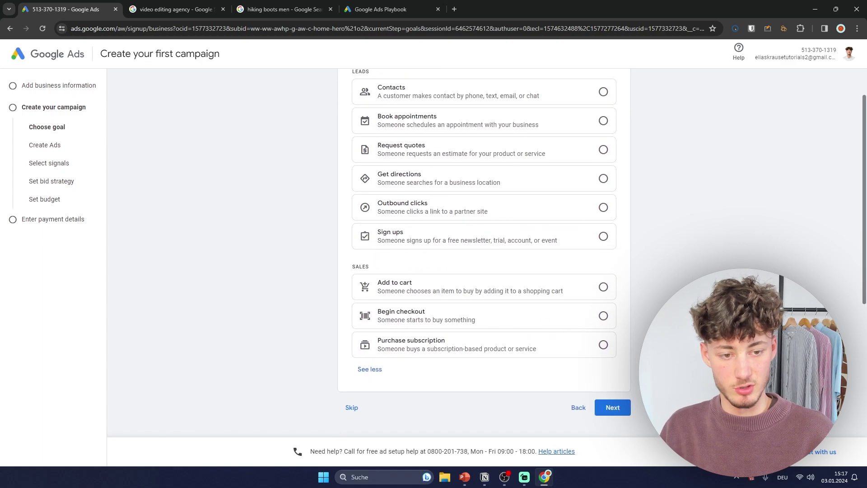
{"action": "left_click", "coordinate": [620, 413]}
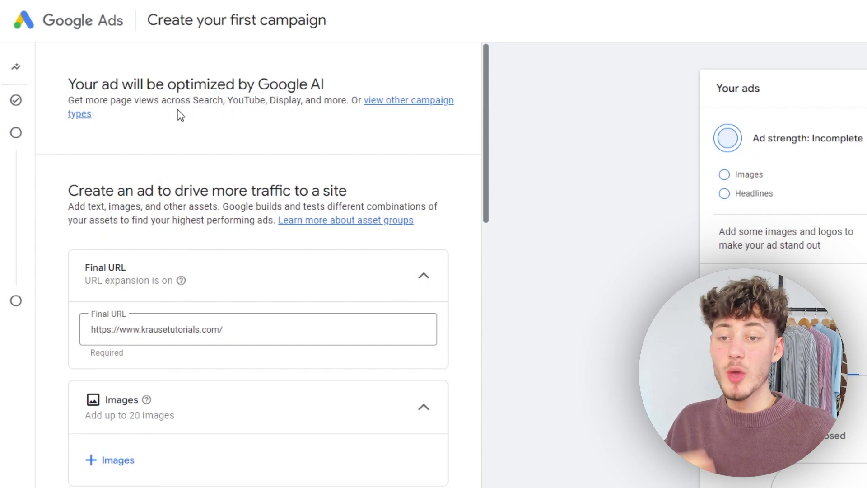
Open the campaign type selection, show all available types and review their descriptions
{"action": "left_click", "coordinate": [419, 108]}
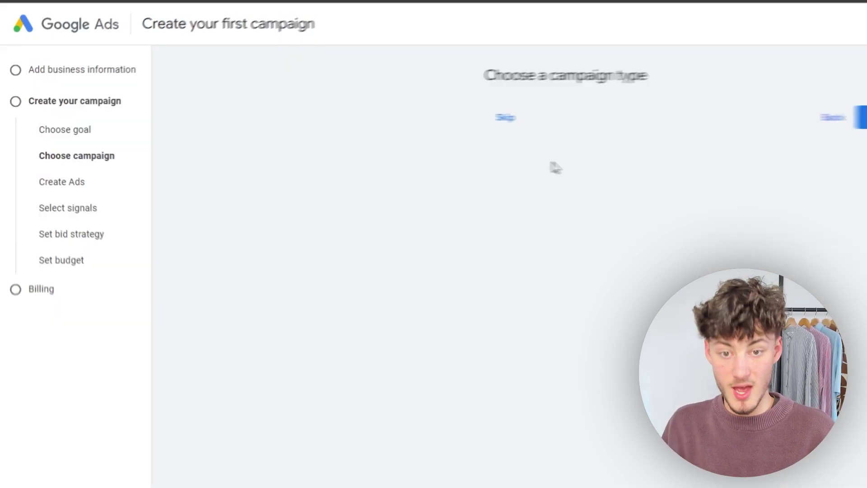
{"action": "scroll", "coordinate": [440, 206], "scroll_direction": "down", "scroll_amount": 1}
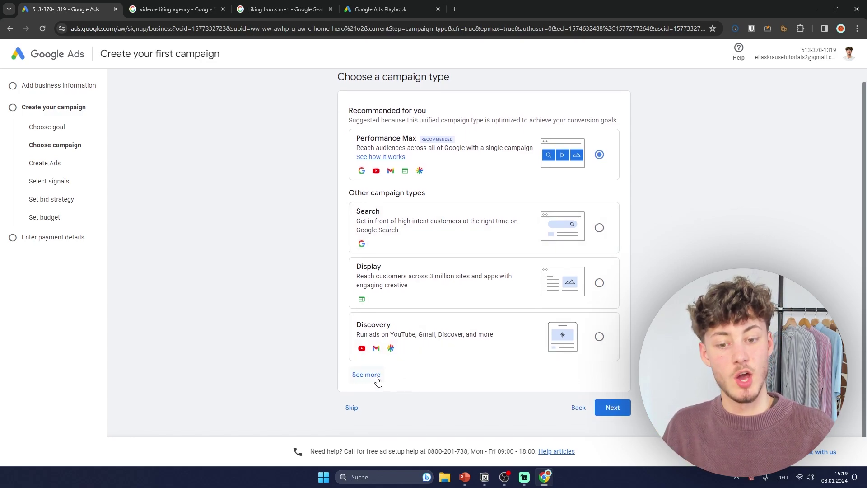
{"action": "left_click", "coordinate": [366, 374]}
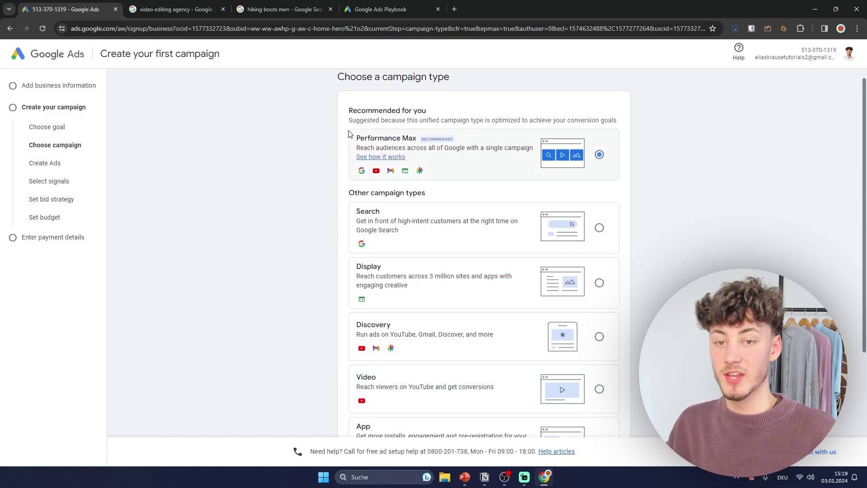
{"action": "scroll", "coordinate": [452, 113], "scroll_direction": "down", "scroll_amount": 3}
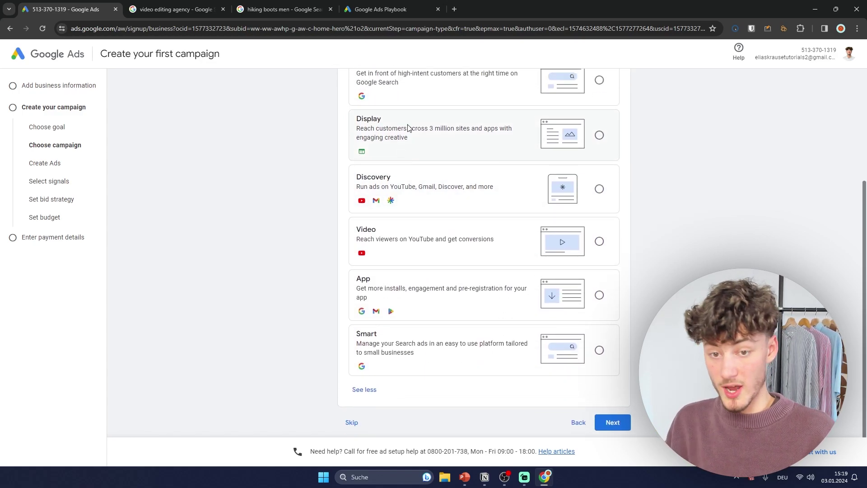
{"action": "scroll", "coordinate": [406, 135], "scroll_direction": "up", "scroll_amount": 3}
{"action": "scroll", "coordinate": [387, 145], "scroll_direction": "down", "scroll_amount": 1}
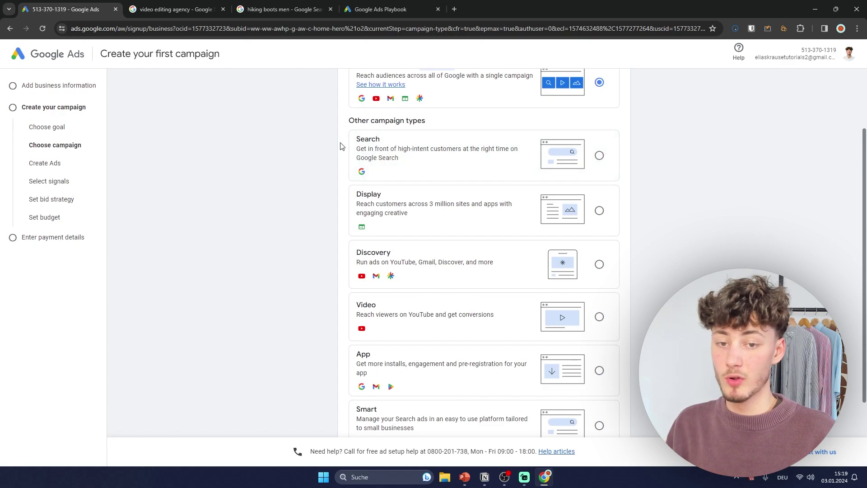
{"action": "scroll", "coordinate": [342, 145], "scroll_direction": "down", "scroll_amount": 2}
{"action": "scroll", "coordinate": [362, 147], "scroll_direction": "up", "scroll_amount": 2}
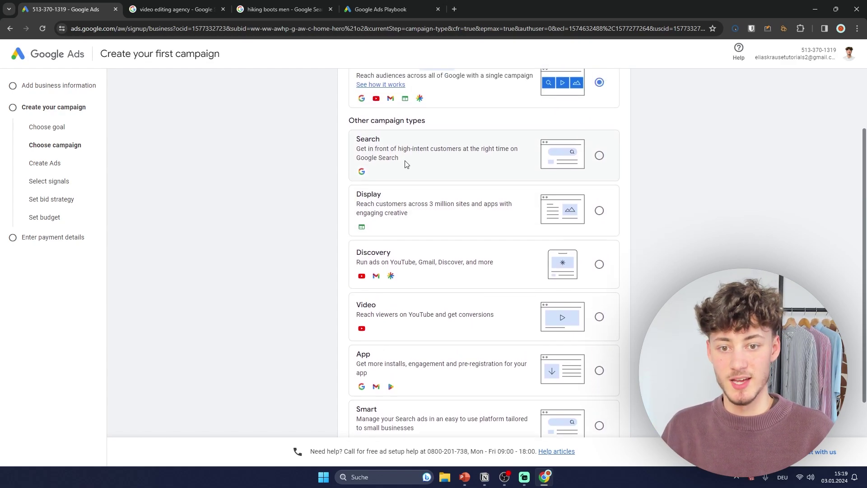
Switch to the open Google search for video editing agencies and search for "video editing agency usa"
{"action": "left_click", "coordinate": [172, 9]}
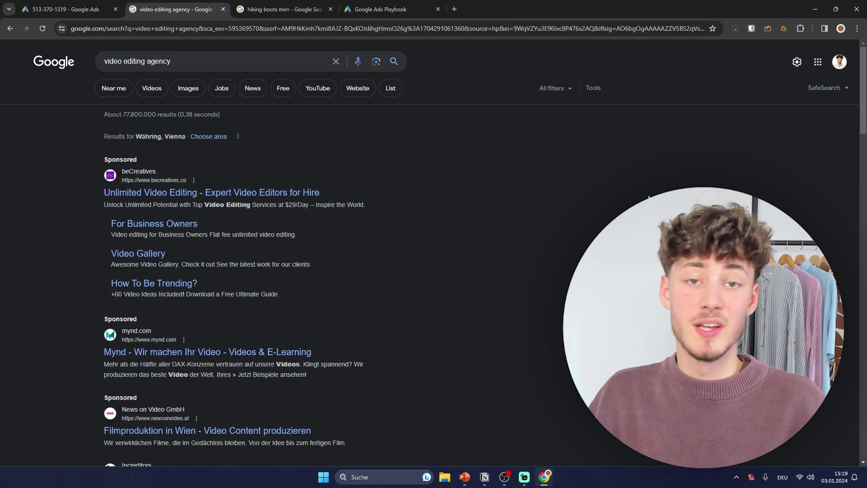
{"action": "left_click", "coordinate": [228, 62]}
{"action": "type", "text": "usa"}
{"action": "key", "text": "Return"}
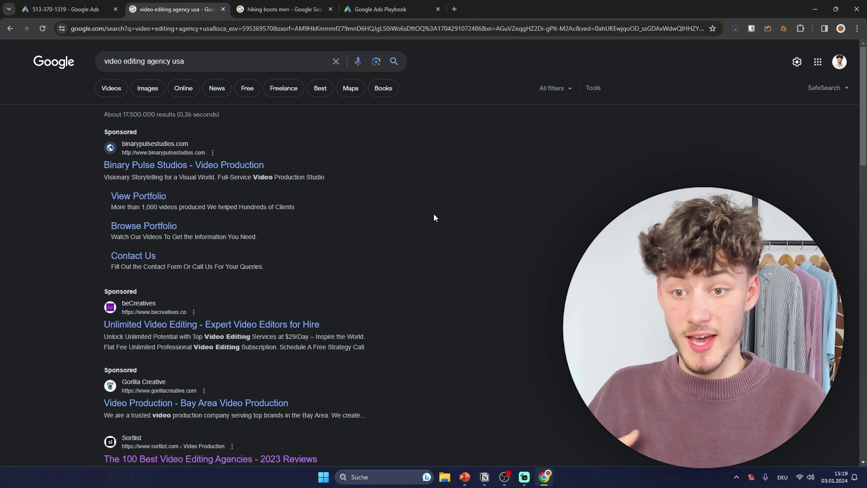
Examine the sponsored listings and the organic results below them for the video editing agency search
{"action": "scroll", "coordinate": [431, 209], "scroll_direction": "down", "scroll_amount": 1}
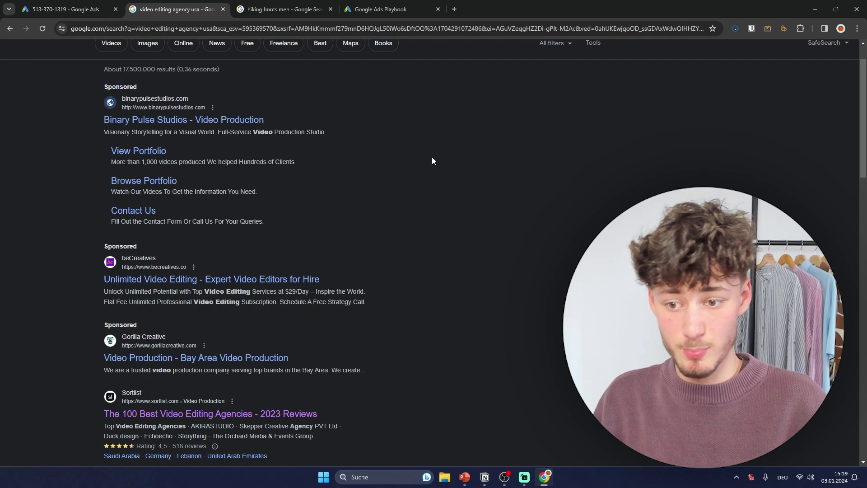
{"action": "scroll", "coordinate": [432, 161], "scroll_direction": "down", "scroll_amount": 2}
{"action": "scroll", "coordinate": [396, 176], "scroll_direction": "down", "scroll_amount": 2}
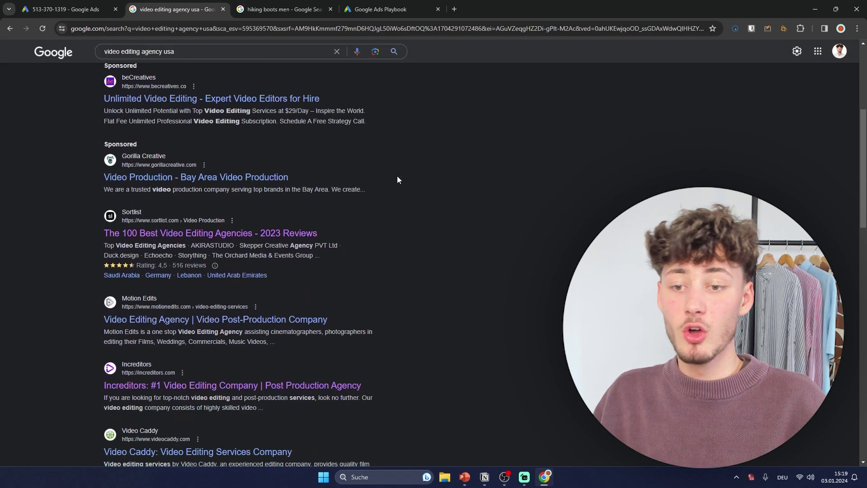
{"action": "scroll", "coordinate": [413, 191], "scroll_direction": "up", "scroll_amount": 4}
{"action": "scroll", "coordinate": [406, 190], "scroll_direction": "up", "scroll_amount": 1}
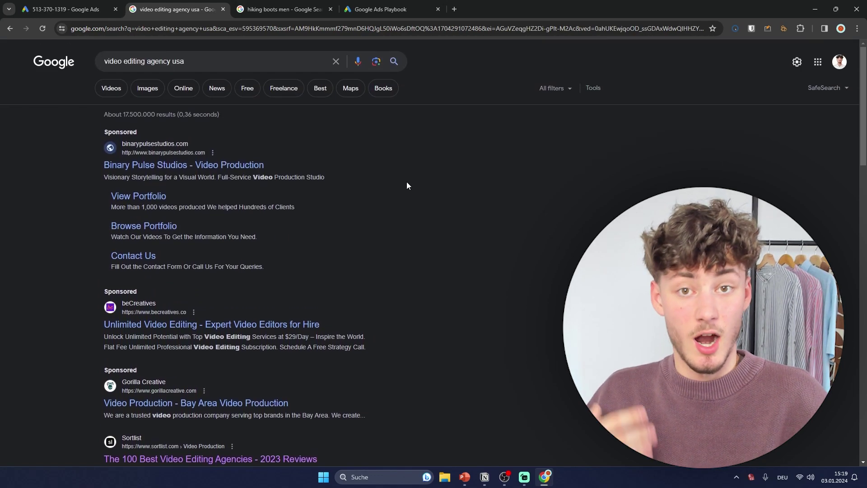
{"action": "scroll", "coordinate": [422, 162], "scroll_direction": "down", "scroll_amount": 7}
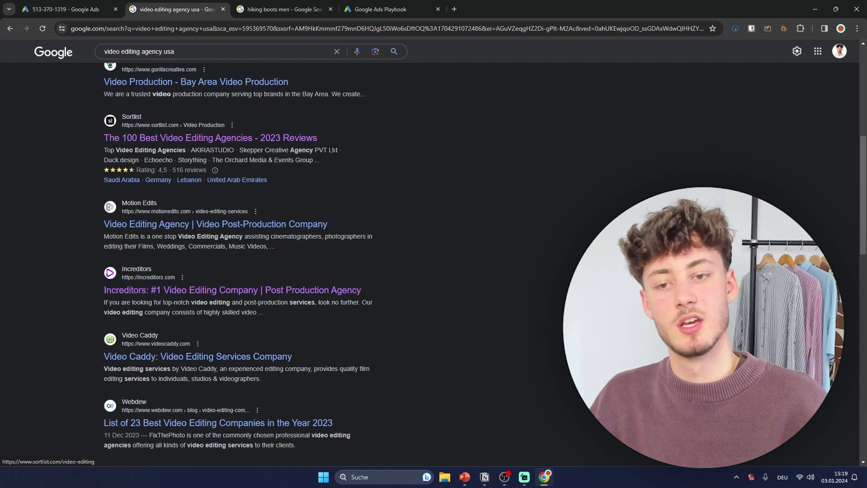
{"action": "scroll", "coordinate": [312, 177], "scroll_direction": "up", "scroll_amount": 7}
{"action": "left_click_drag", "start_coordinate": [103, 113], "coordinate": [197, 134]}
{"action": "left_click", "coordinate": [383, 142]}
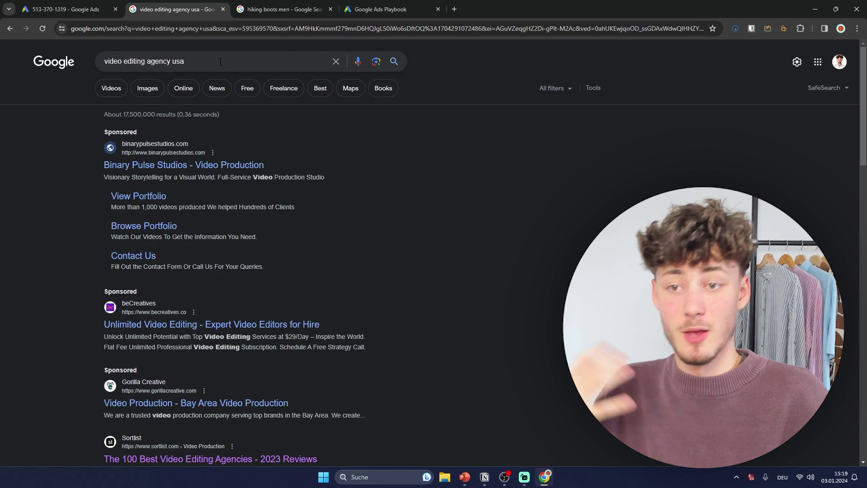
Switch to the "hiking boots men" search results and examine the query and its sponsored product ads
{"action": "left_click", "coordinate": [282, 9]}
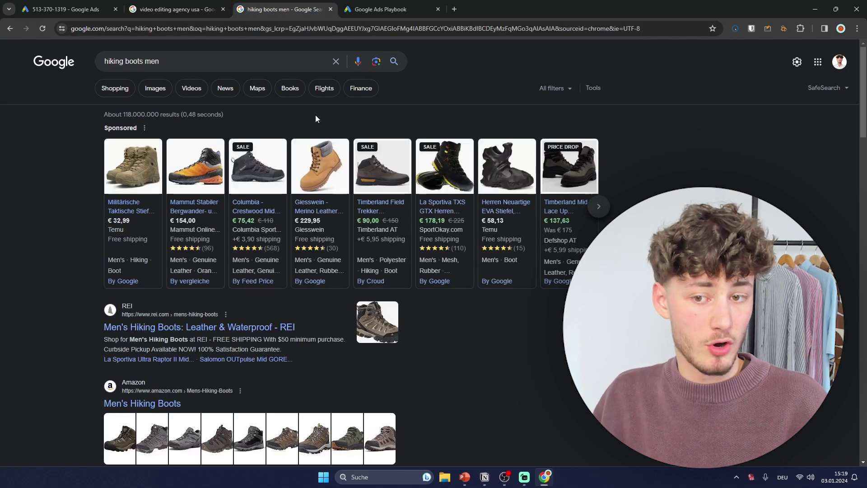
{"action": "left_click_drag", "start_coordinate": [271, 63], "coordinate": [78, 49]}
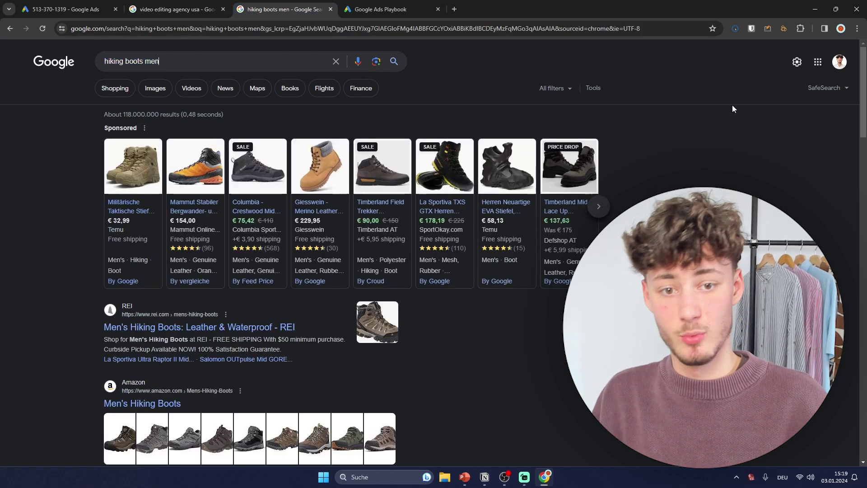
{"action": "left_click", "coordinate": [423, 92]}
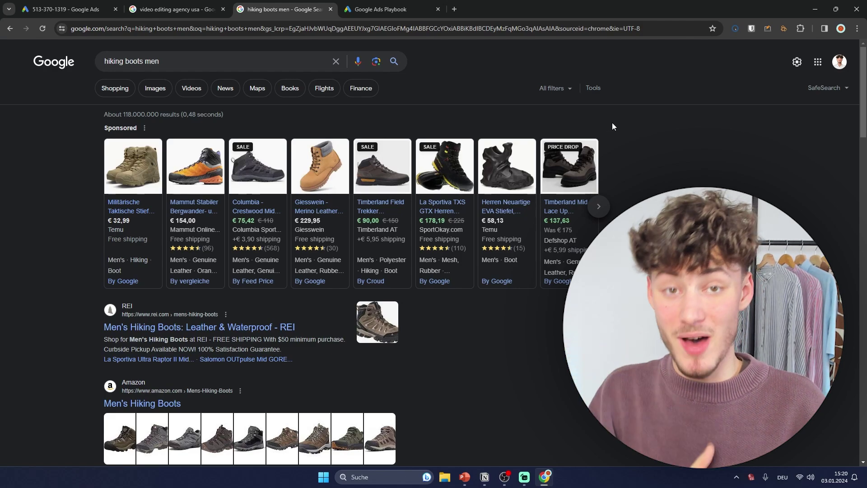
{"action": "left_click_drag", "start_coordinate": [182, 60], "coordinate": [123, 56]}
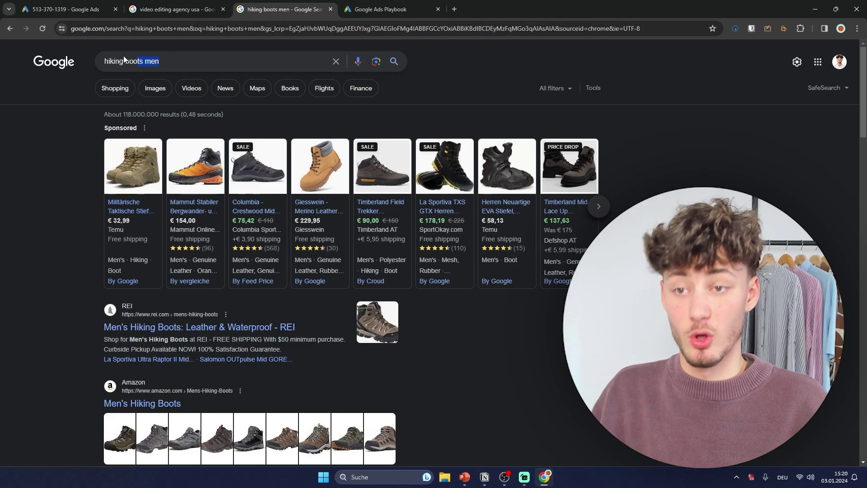
{"action": "left_click", "coordinate": [501, 94]}
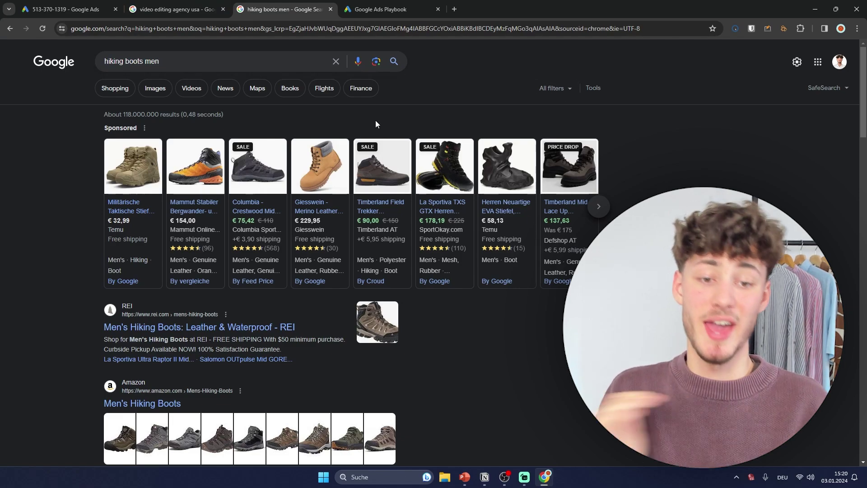
Return to the Google Ads setup tab, move it after the search results tabs, and continue with the Search campaign type
{"action": "left_click", "coordinate": [73, 5]}
{"action": "left_click_drag", "start_coordinate": [73, 5], "coordinate": [276, 6]}
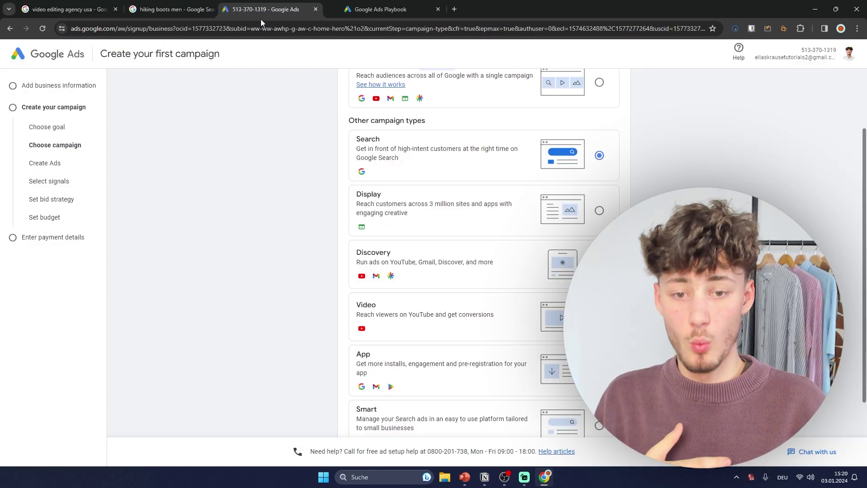
{"action": "scroll", "coordinate": [768, 191], "scroll_direction": "down", "scroll_amount": 2}
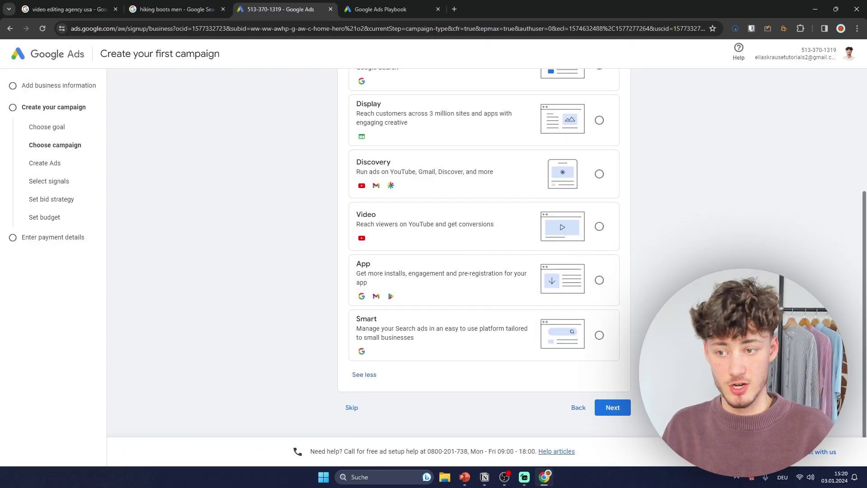
{"action": "left_click", "coordinate": [610, 407]}
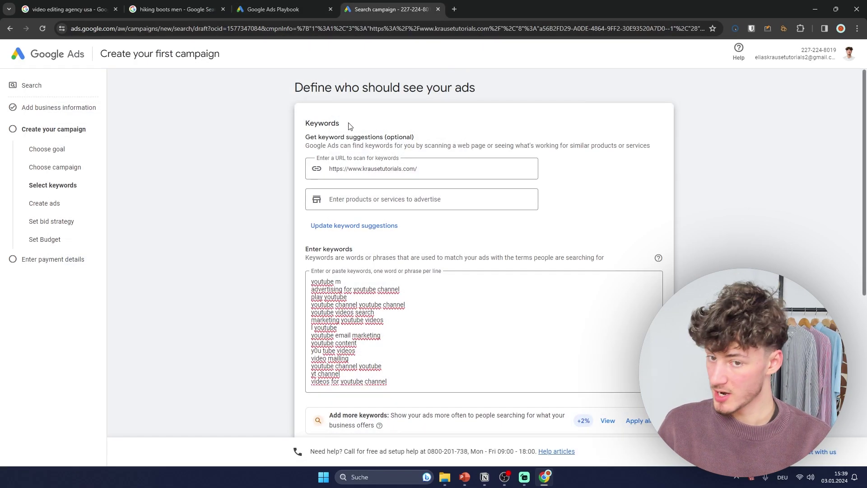
Switch to the presentation slide showing campaigns, ad groups and keywords, and activate the pen for annotating
{"action": "left_click_drag", "start_coordinate": [306, 121], "coordinate": [375, 125]}
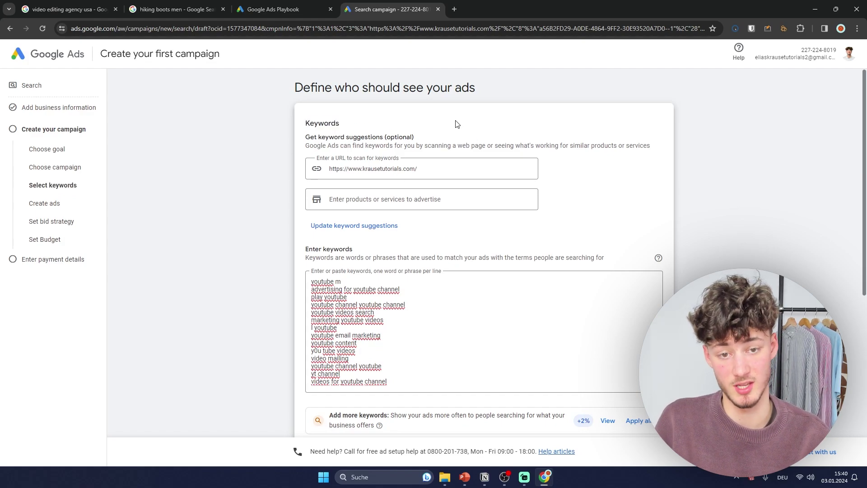
{"action": "key", "text": "super+Tab"}
{"action": "left_click", "coordinate": [560, 185]}
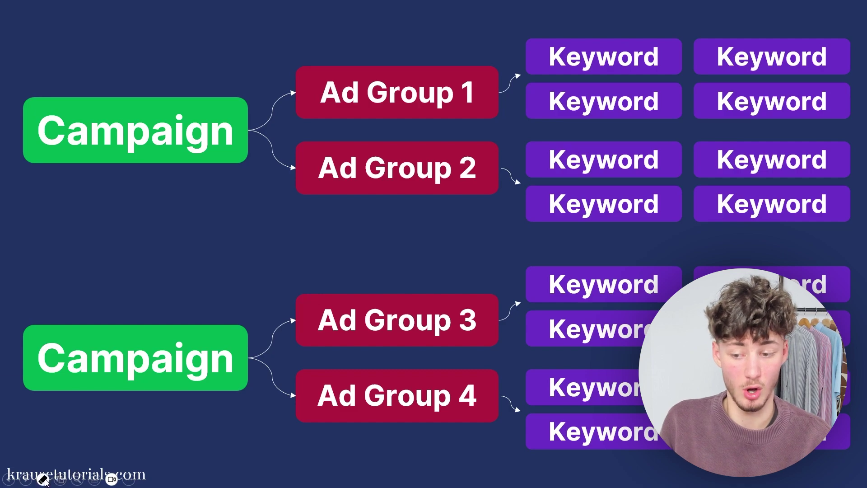
{"action": "left_click", "coordinate": [43, 480]}
{"action": "left_click", "coordinate": [40, 391]}
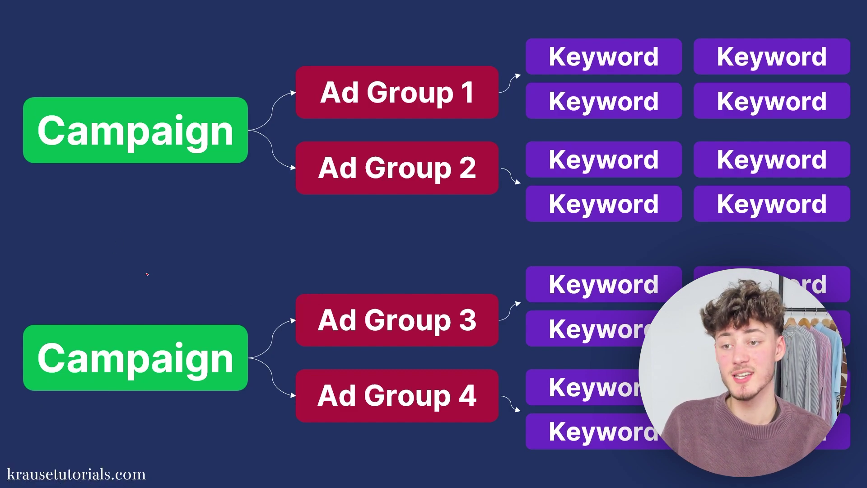
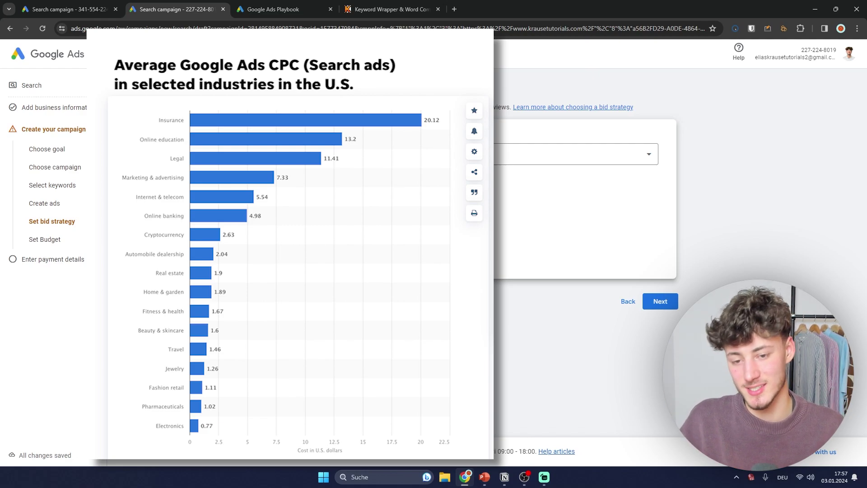
Set the maximum CPC bid limit to €3.0 and continue to the daily budget
{"action": "type", "text": "3.0"}
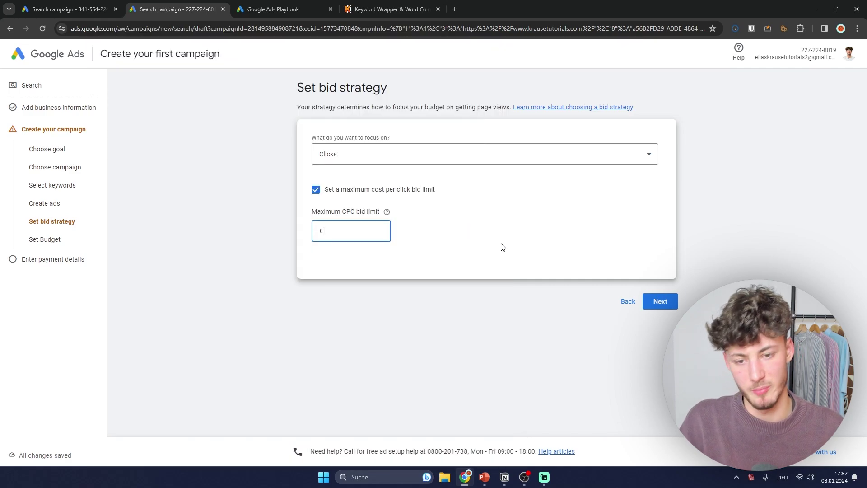
{"action": "left_click", "coordinate": [655, 320]}
{"action": "left_click", "coordinate": [660, 302]}
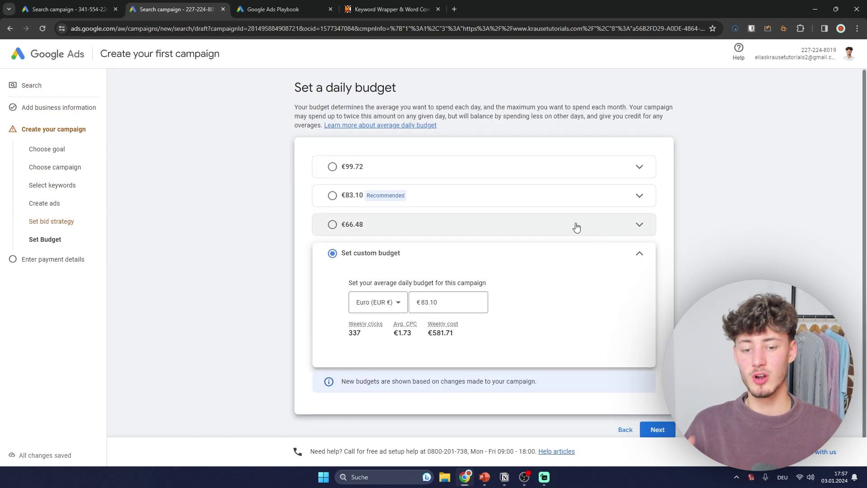
View the recommended €83.10 budget option and set a custom average daily budget of €10 instead
{"action": "left_click", "coordinate": [345, 199]}
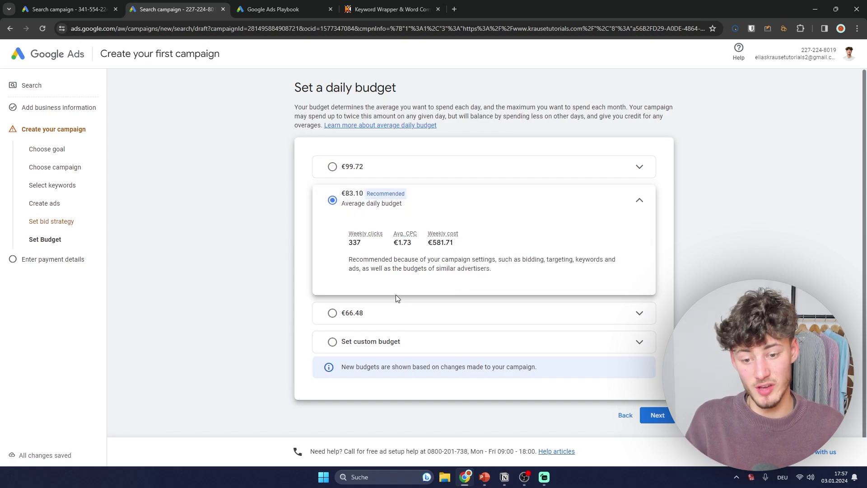
{"action": "left_click", "coordinate": [387, 340]}
{"action": "left_click", "coordinate": [461, 302]}
{"action": "type", "text": "10"}
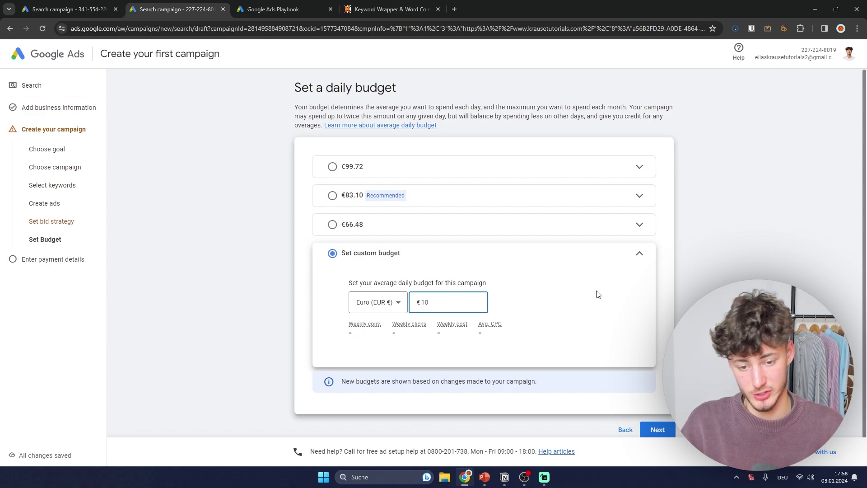
{"action": "key", "text": "Tab"}
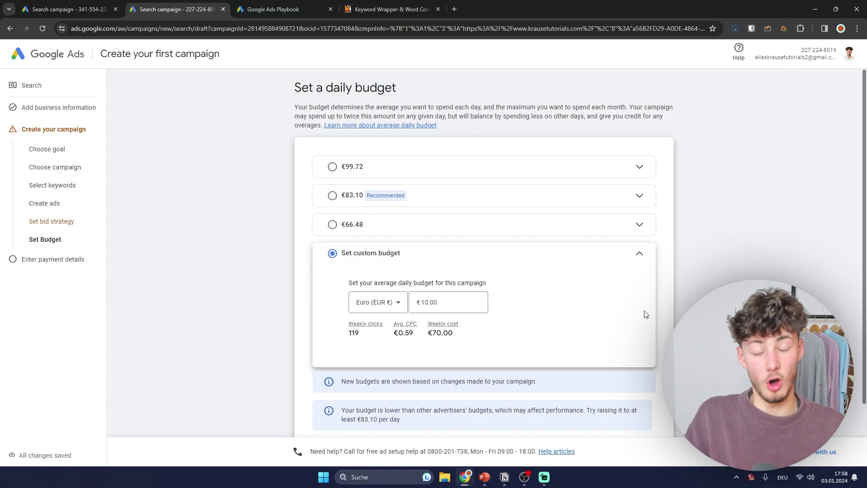
Try a custom average daily budget of €50 to compare the weekly click and cost estimates
{"action": "left_click", "coordinate": [474, 301]}
{"action": "key", "text": "ctrl+a"}
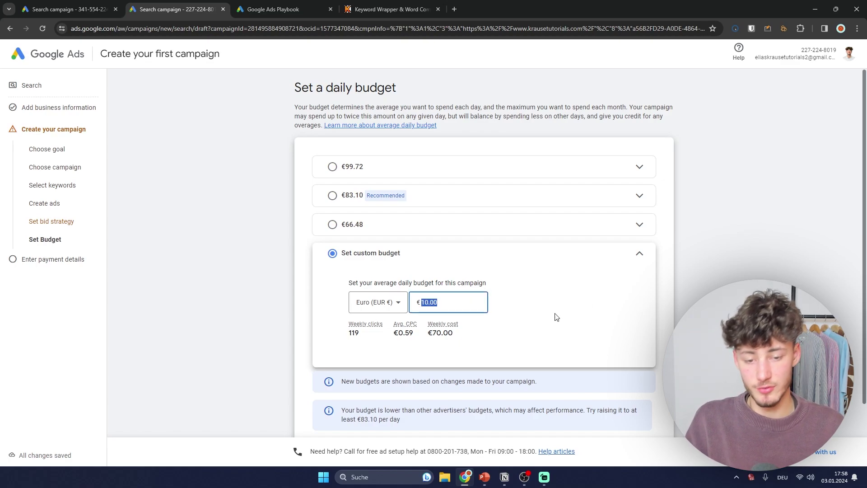
{"action": "type", "text": "50"}
{"action": "left_click", "coordinate": [563, 318]}
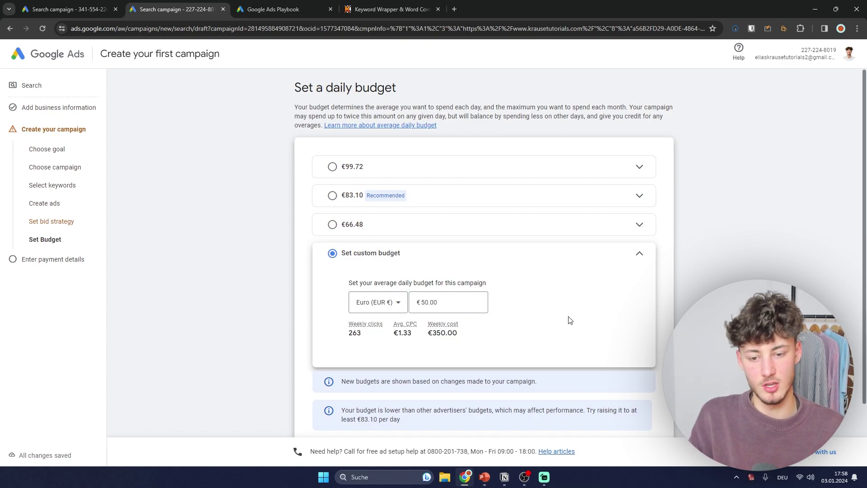
Set the custom average daily budget back to €10
{"action": "left_click", "coordinate": [457, 304]}
{"action": "key", "text": "ctrl+a"}
{"action": "type", "text": "10"}
{"action": "left_click", "coordinate": [545, 283]}
{"action": "left_click", "coordinate": [481, 302]}
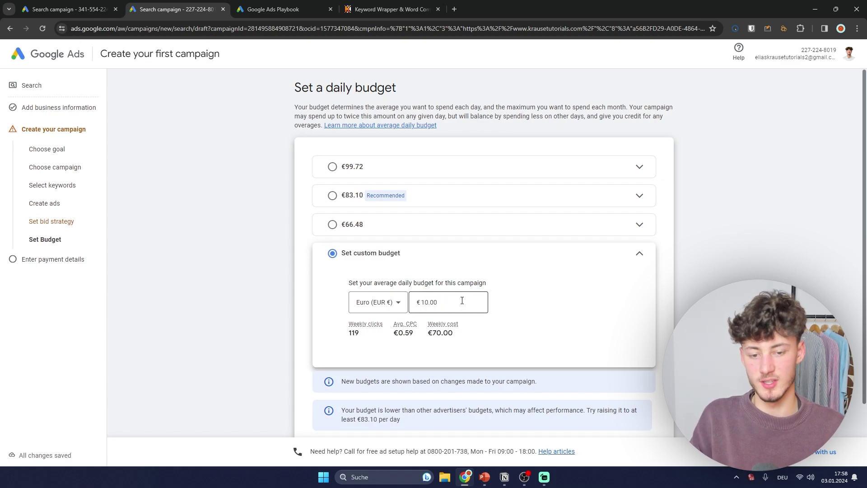
{"action": "key", "text": "ctrl+a"}
{"action": "left_click", "coordinate": [601, 317]}
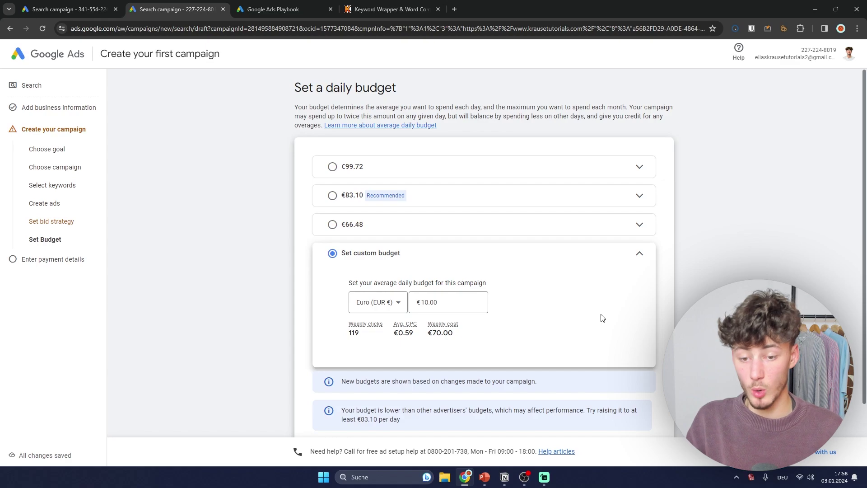
Switch to the presentation and advance to the slide with the daily spending chart
{"action": "scroll", "coordinate": [562, 306], "scroll_direction": "down", "scroll_amount": 2}
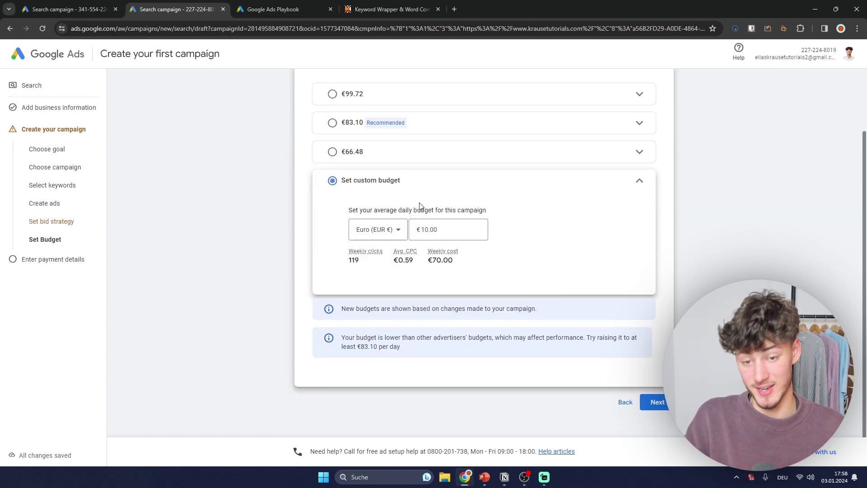
{"action": "key", "text": "super+Tab"}
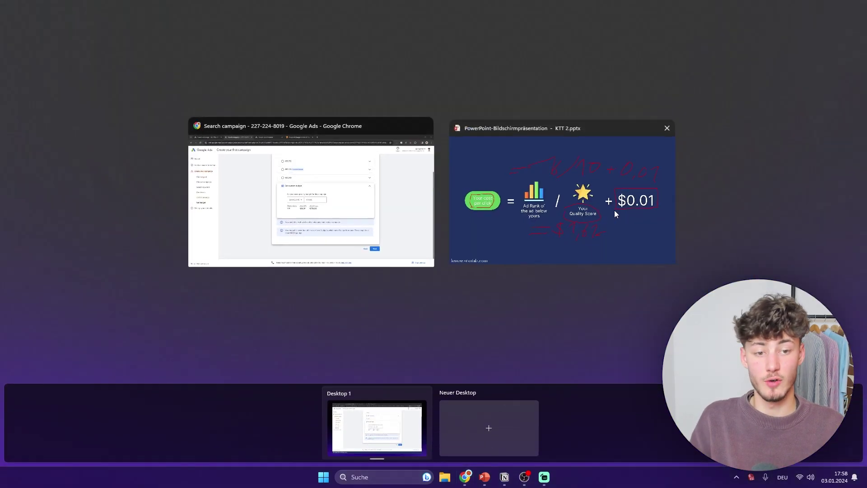
{"action": "left_click", "coordinate": [614, 210]}
{"action": "key", "text": "Right"}
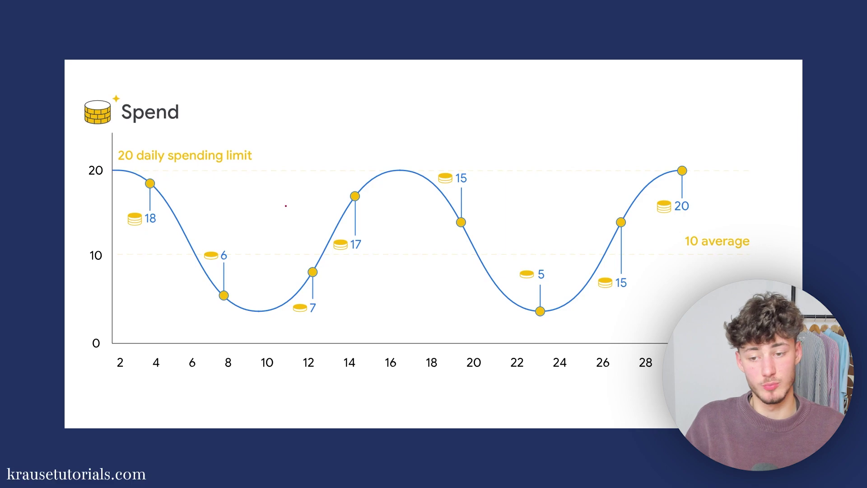
Circle the 6 on the spend chart and underline the 17, the first 15 and the 5 with the pen
{"action": "mouse_move", "coordinate": [211, 265]}
{"action": "left_mouse_down"}
{"action": "mouse_move", "coordinate": [240, 269]}
{"action": "mouse_move", "coordinate": [212, 270]}
{"action": "left_mouse_up"}
{"action": "left_click_drag", "start_coordinate": [336, 256], "coordinate": [404, 255]}
{"action": "left_click_drag", "start_coordinate": [435, 189], "coordinate": [536, 185]}
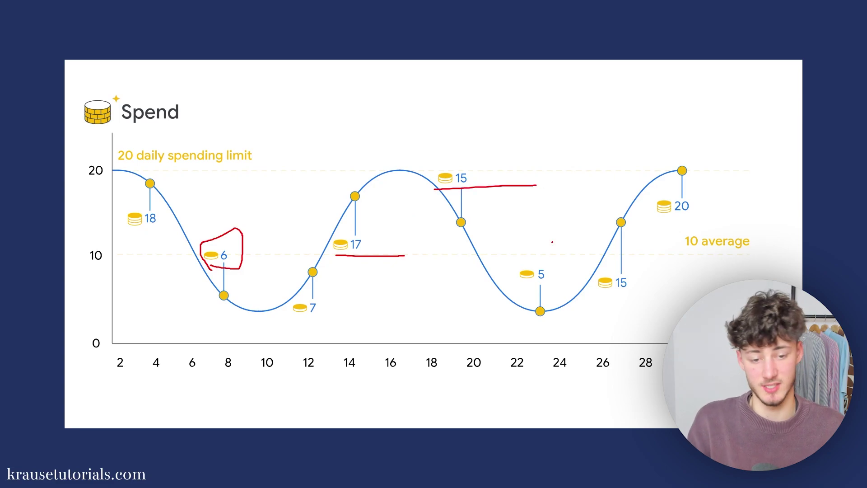
{"action": "left_click_drag", "start_coordinate": [515, 288], "coordinate": [604, 283]}
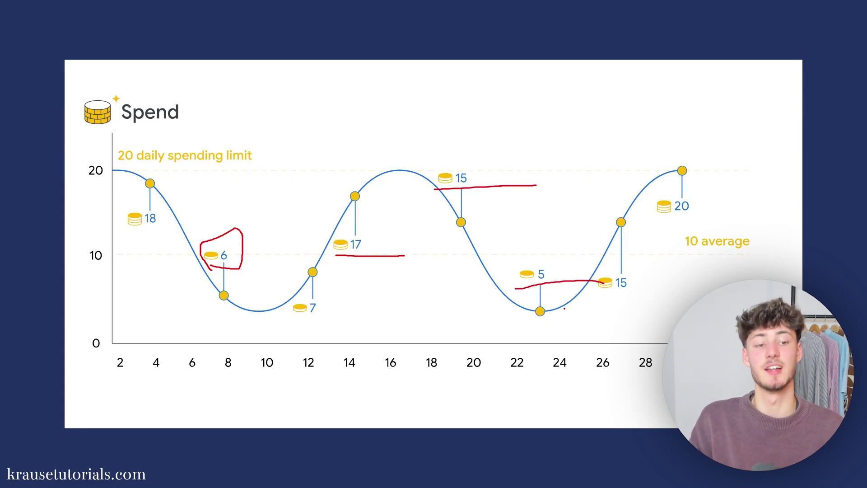
Return to the Google Ads daily budget page and continue to the payment details
{"action": "key", "text": "super+Tab"}
{"action": "left_click", "coordinate": [625, 266]}
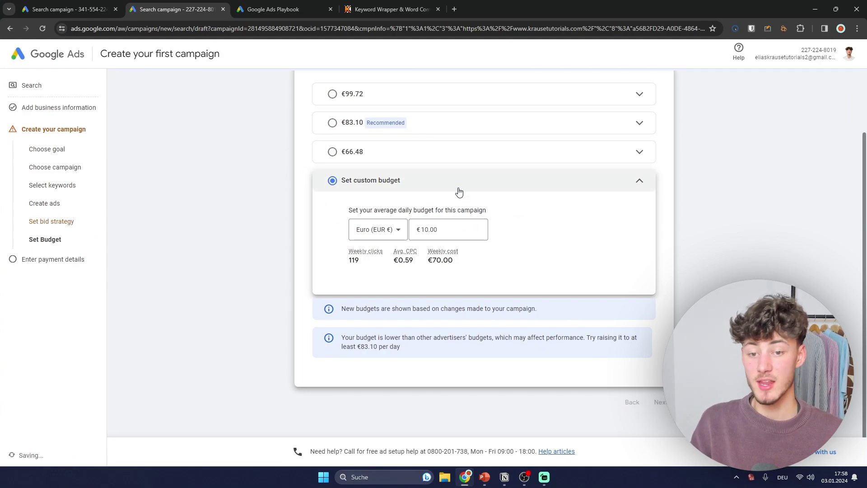
{"action": "scroll", "coordinate": [476, 231], "scroll_direction": "up", "scroll_amount": 2}
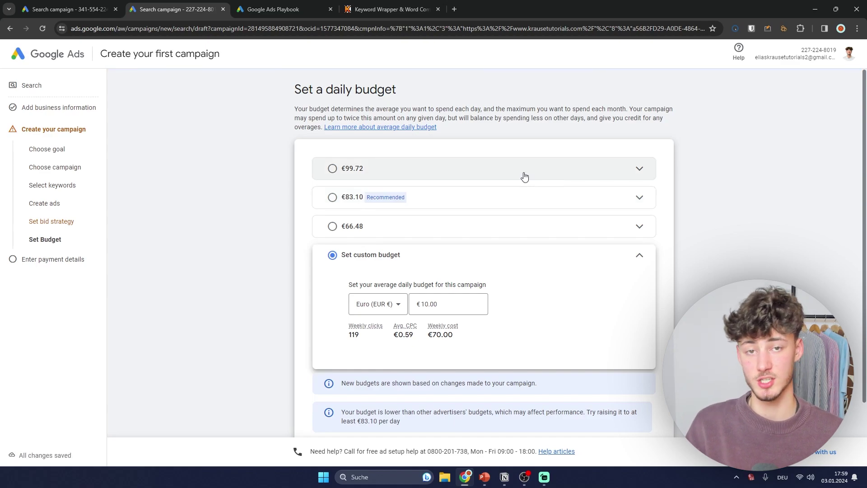
{"action": "scroll", "coordinate": [533, 176], "scroll_direction": "down", "scroll_amount": 1}
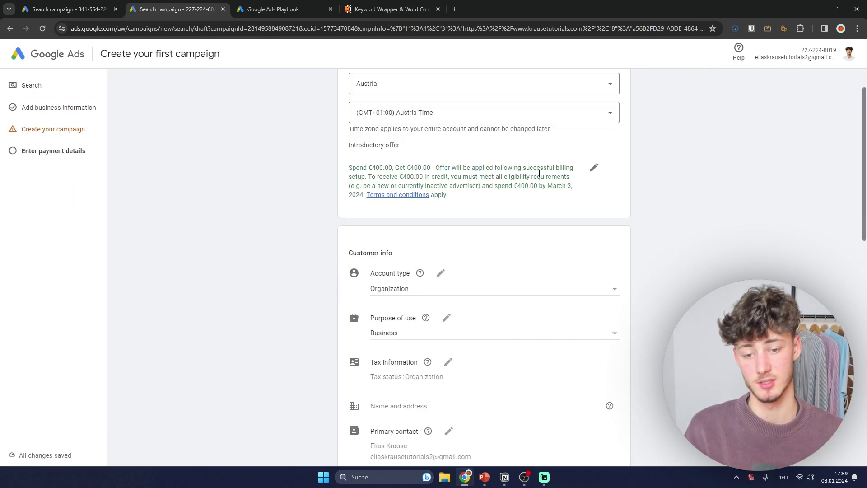
Review the introductory offer, customer info and payment method sections of the payment details page
{"action": "scroll", "coordinate": [529, 185], "scroll_direction": "up", "scroll_amount": 1}
{"action": "scroll", "coordinate": [482, 192], "scroll_direction": "down", "scroll_amount": 8}
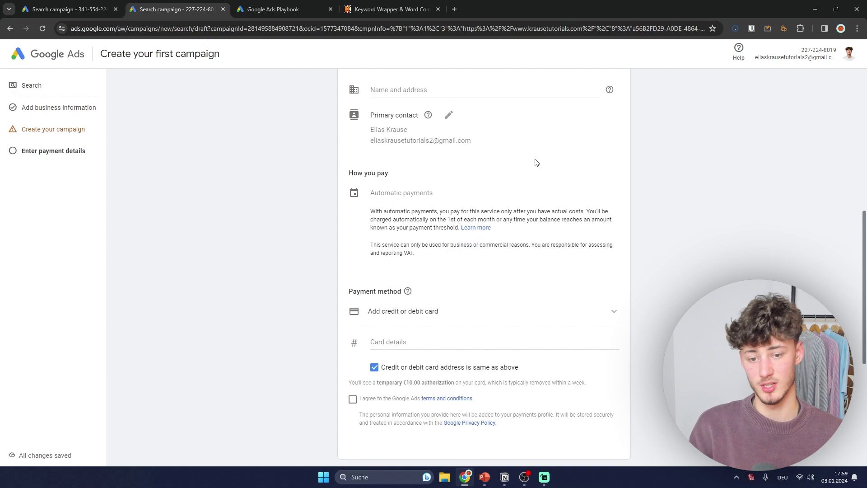
{"action": "scroll", "coordinate": [537, 162], "scroll_direction": "down", "scroll_amount": 6}
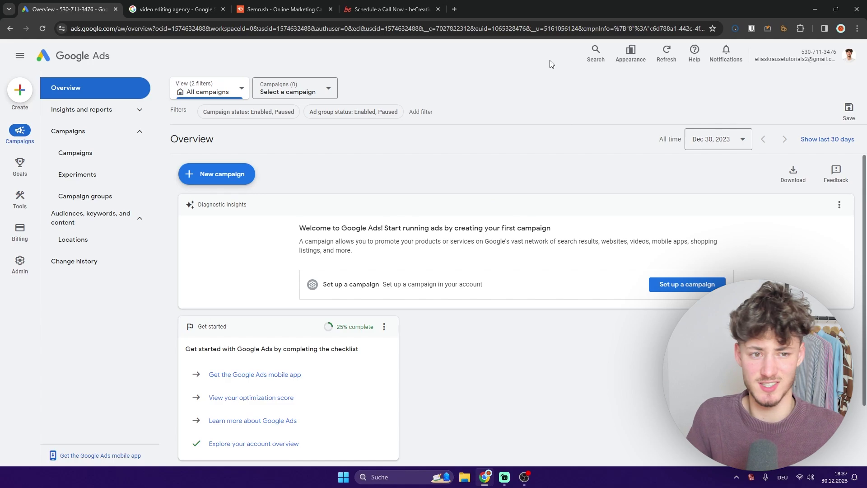
Search the Google Ads pages for "NEga" and open the negative keyword lists
{"action": "left_click", "coordinate": [595, 52]}
{"action": "left_click", "coordinate": [562, 67]}
{"action": "left_click", "coordinate": [596, 52]}
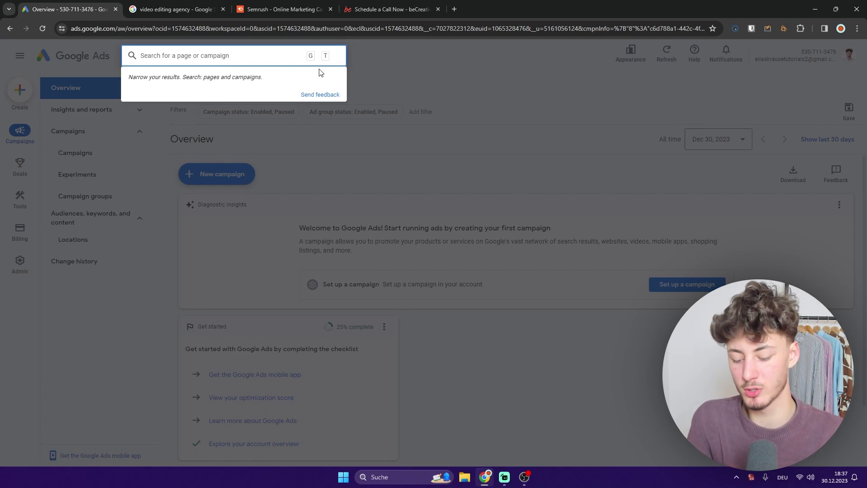
{"action": "type", "text": "NEga"}
{"action": "left_click", "coordinate": [226, 140]}
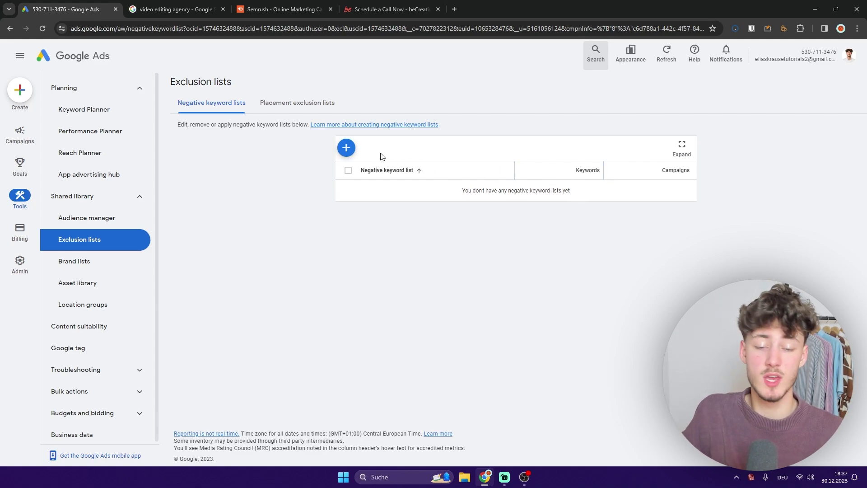
Start a new negative keyword list named "test" and enter "free" as a negative keyword
{"action": "left_click", "coordinate": [347, 148]}
{"action": "left_click", "coordinate": [402, 166]}
{"action": "type", "text": "test"}
{"action": "left_click", "coordinate": [398, 237]}
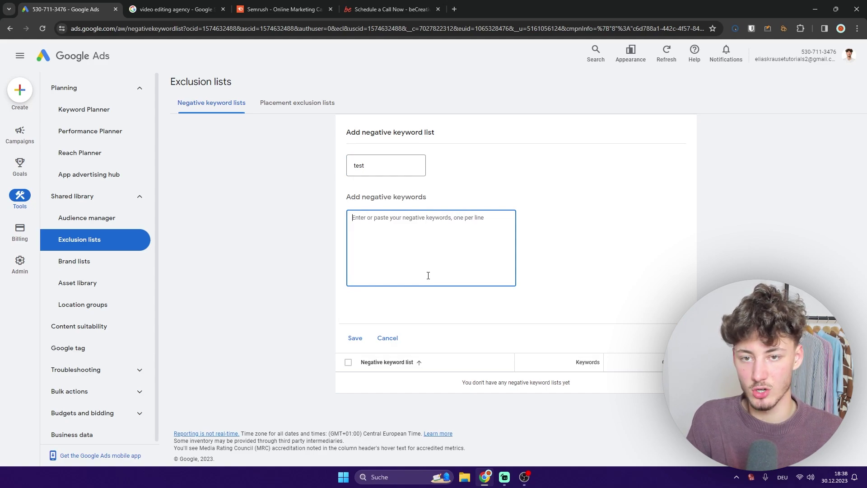
{"action": "type", "text": "free"}
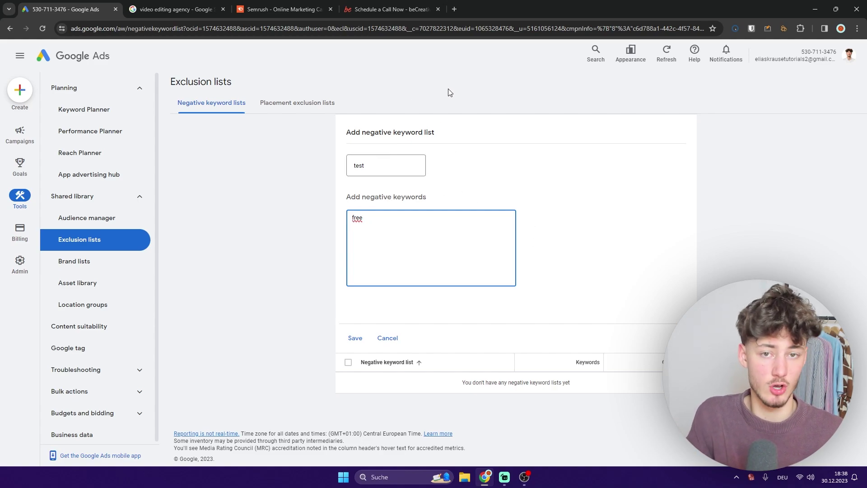
Switch to the "video editing agency" search results, open the beCreatives ad in a new tab and return to the results
{"action": "left_click", "coordinate": [194, 11]}
{"action": "scroll", "coordinate": [343, 226], "scroll_direction": "down", "scroll_amount": 2}
{"action": "scroll", "coordinate": [339, 227], "scroll_direction": "up", "scroll_amount": 2}
{"action": "middle_click", "coordinate": [178, 190]}
{"action": "left_click", "coordinate": [253, 9]}
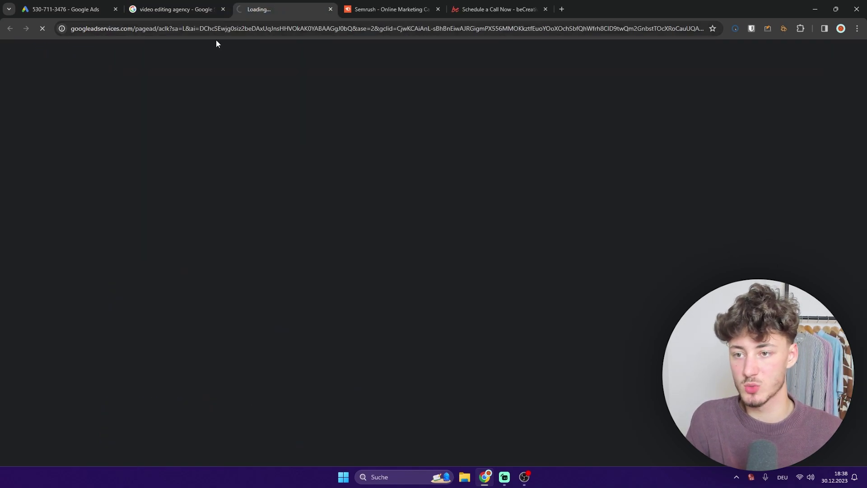
{"action": "key", "text": "ctrl+shift+Tab"}
Open the Increditors result from the search in a new tab, copy its web address and close that tab
{"action": "scroll", "coordinate": [180, 181], "scroll_direction": "down", "scroll_amount": 6}
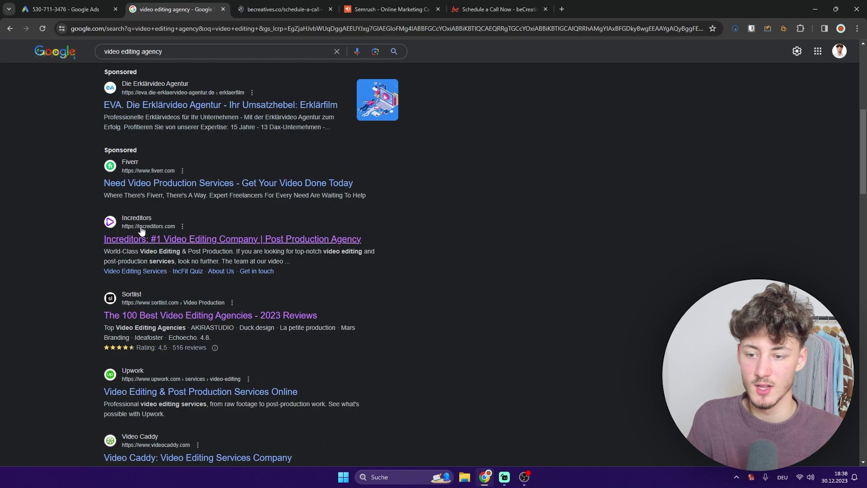
{"action": "middle_click", "coordinate": [180, 238]}
{"action": "left_click", "coordinate": [384, 8]}
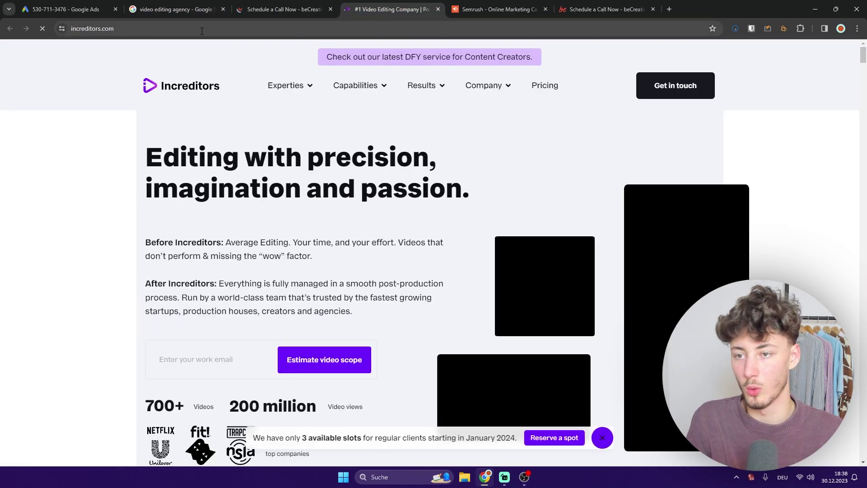
{"action": "left_click", "coordinate": [106, 28]}
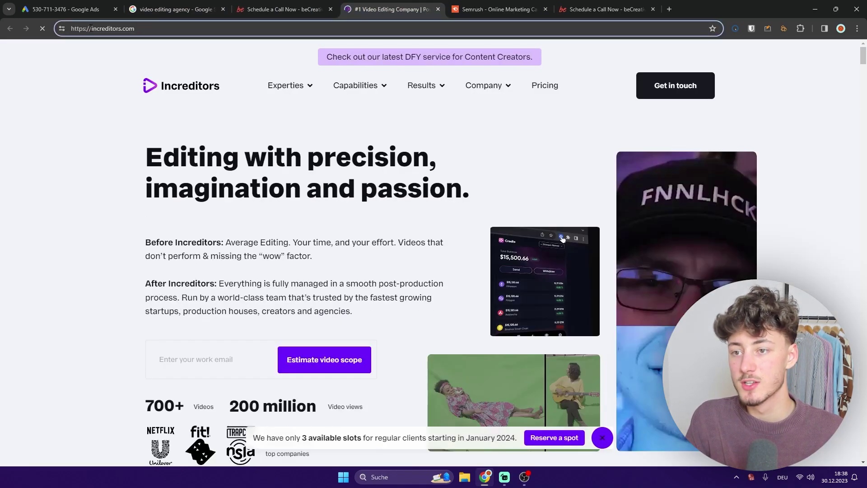
{"action": "double_click", "coordinate": [91, 28]}
{"action": "key", "text": "ctrl+c"}
{"action": "key", "text": "ctrl+w"}
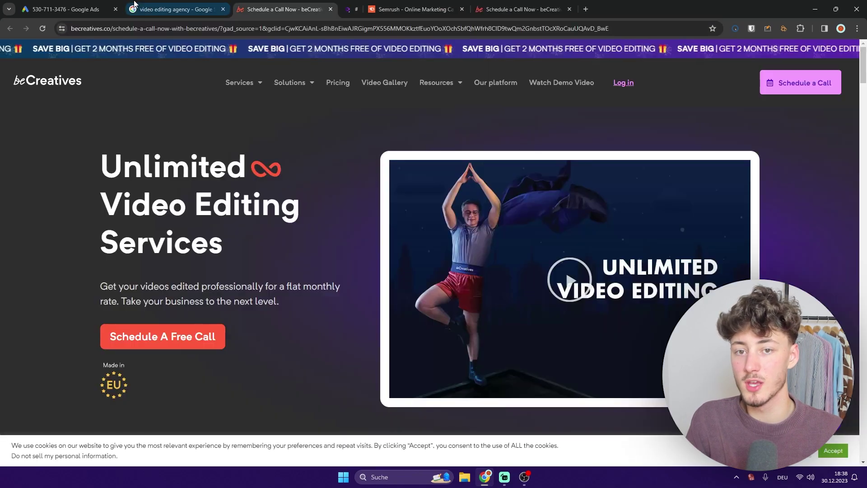
Add the copied name "increditors" on a new line of the negative keywords for the "test" list
{"action": "left_click", "coordinate": [100, 9]}
{"action": "key", "text": "Return"}
{"action": "key", "text": "ctrl+v"}
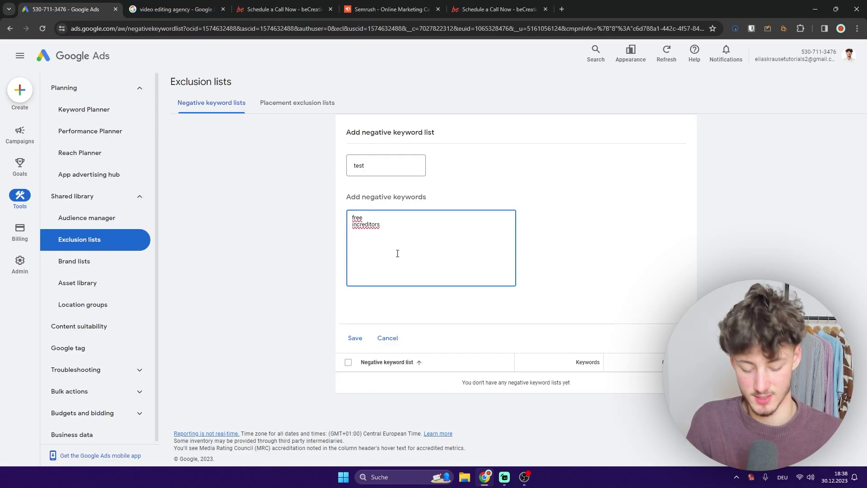
Copy "becreatives" from the beCreatives page's web address, add it as a negative keyword and close that page's first tab
{"action": "left_click", "coordinate": [283, 9]}
{"action": "left_click", "coordinate": [106, 29]}
{"action": "left_click", "coordinate": [177, 28]}
{"action": "double_click", "coordinate": [103, 29]}
{"action": "key", "text": "ctrl+c"}
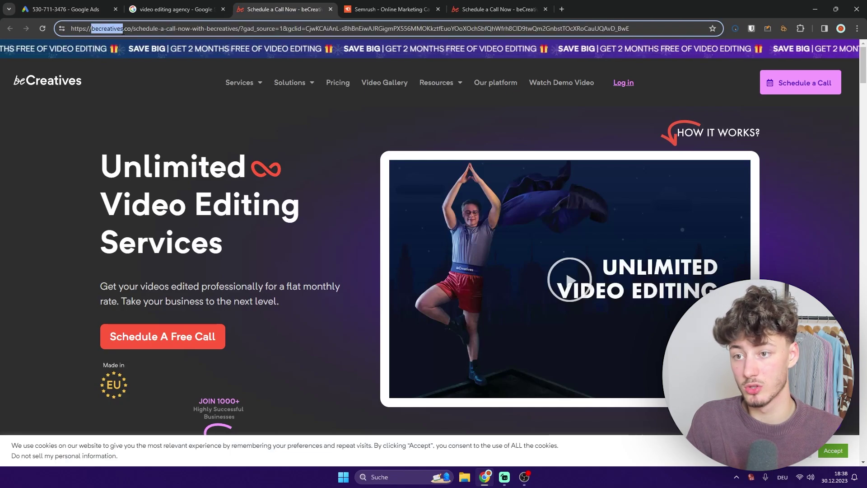
{"action": "left_click", "coordinate": [90, 7]}
{"action": "middle_click", "coordinate": [235, 7]}
{"action": "key", "text": "ctrl+v"}
{"action": "left_click", "coordinate": [624, 236]}
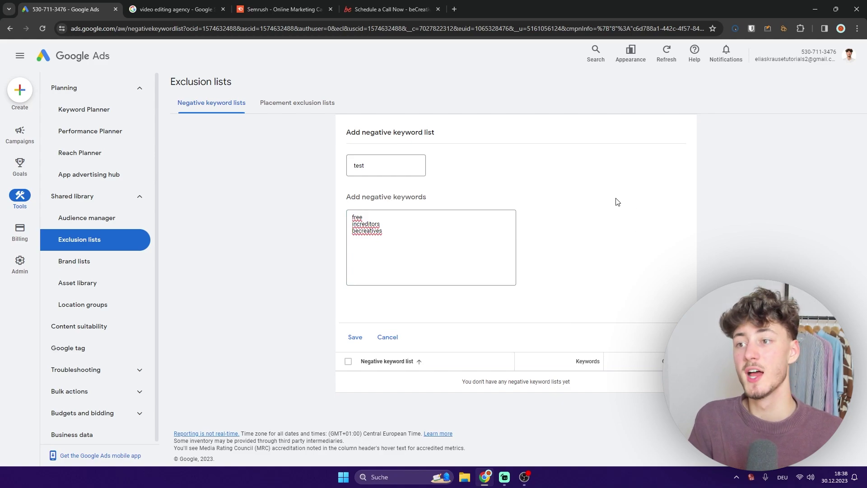
{"action": "left_click_drag", "start_coordinate": [431, 225], "coordinate": [349, 226]}
{"action": "left_click", "coordinate": [612, 212]}
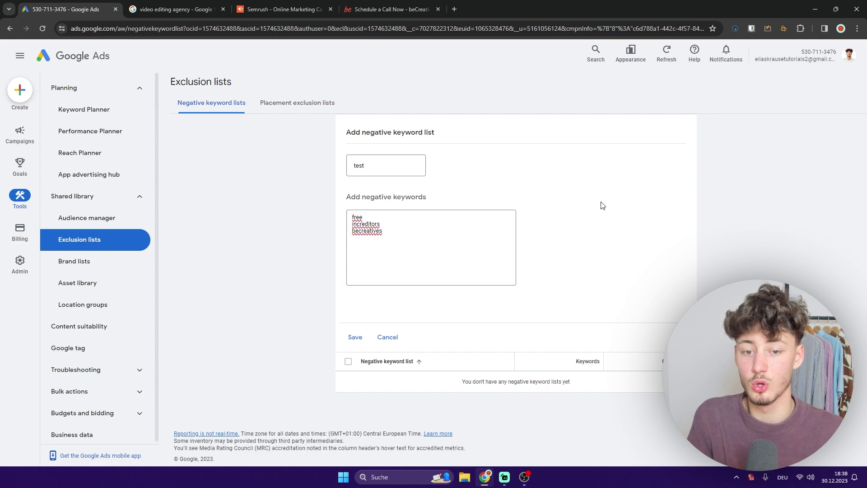
{"action": "left_click", "coordinate": [419, 219]}
{"action": "double_click", "coordinate": [371, 224]}
{"action": "left_click", "coordinate": [550, 240]}
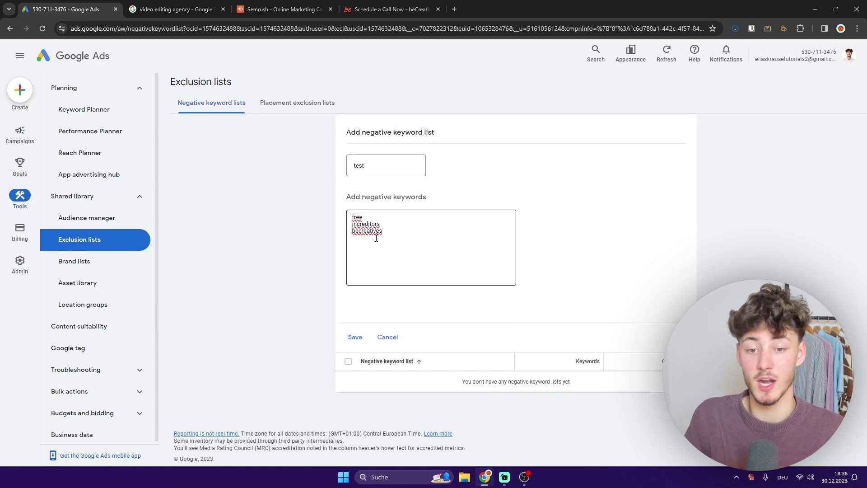
View the Semrush home page and return to Google Ads, moving its tab behind the "video editing agency" search results
{"action": "left_click", "coordinate": [280, 9]}
{"action": "left_click_drag", "start_coordinate": [288, 118], "coordinate": [539, 119]}
{"action": "left_click", "coordinate": [575, 154]}
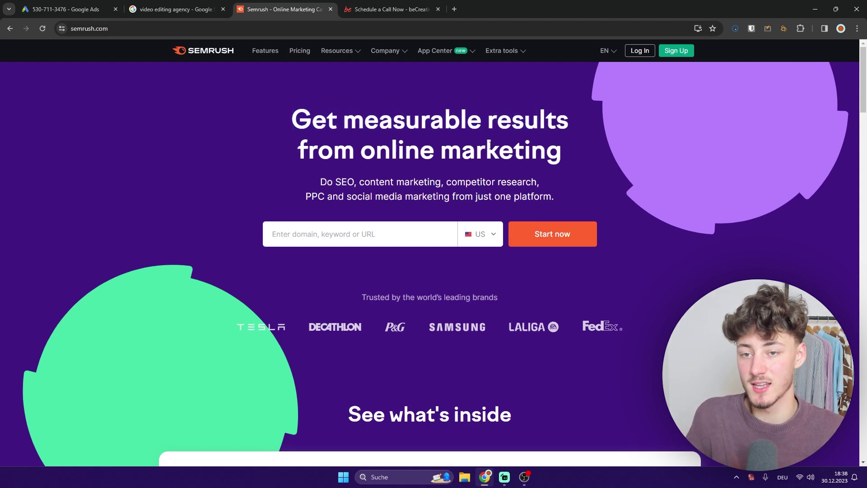
{"action": "left_click_drag", "start_coordinate": [68, 9], "coordinate": [176, 9]}
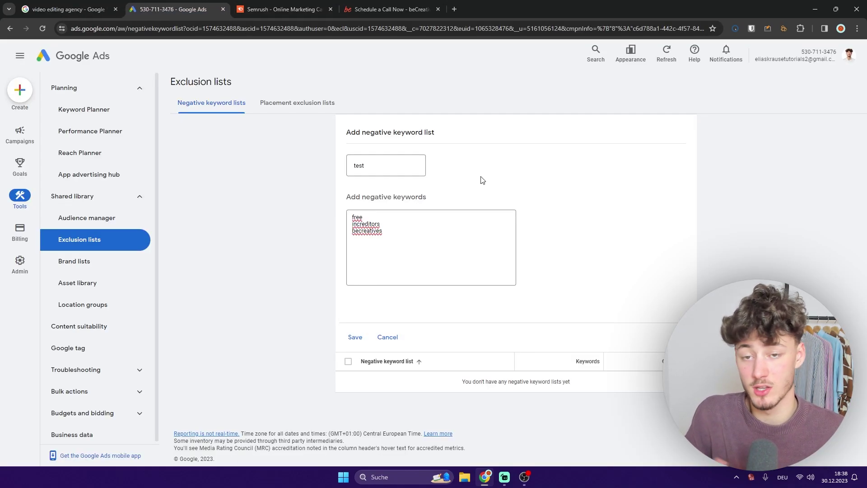
{"action": "left_click", "coordinate": [514, 282]}
{"action": "left_click_drag", "start_coordinate": [346, 198], "coordinate": [474, 199]}
{"action": "left_click", "coordinate": [478, 199]}
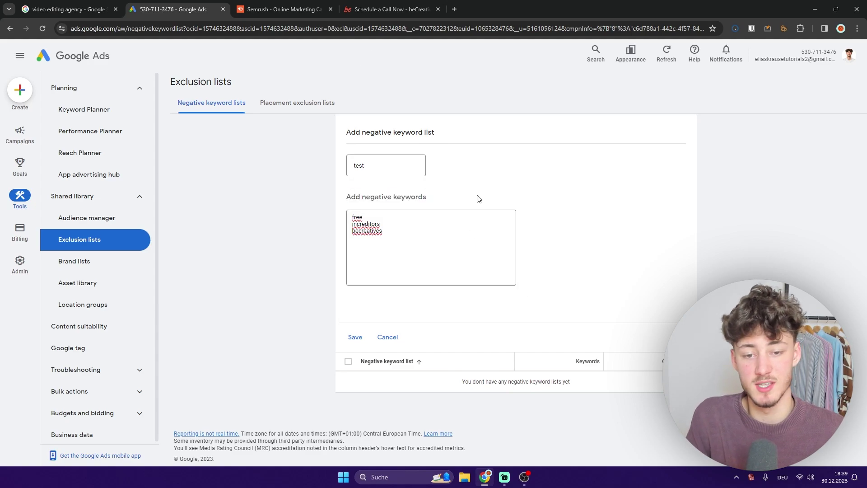
{"action": "left_click", "coordinate": [394, 198]}
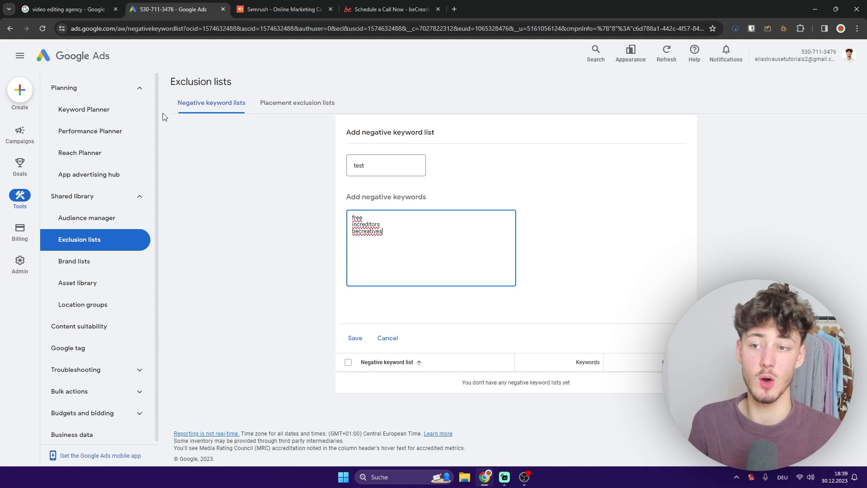
Open Discover new keywords in the Keyword Planner and set the language to English
{"action": "left_click", "coordinate": [92, 113]}
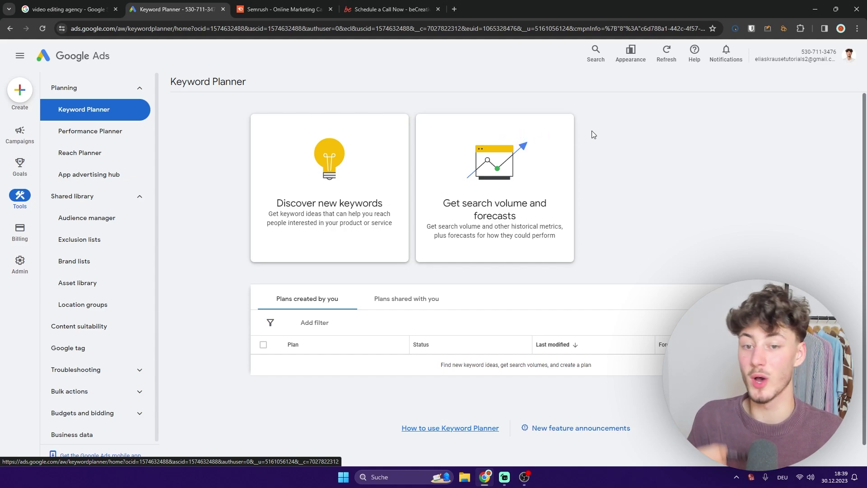
{"action": "left_click", "coordinate": [328, 194]}
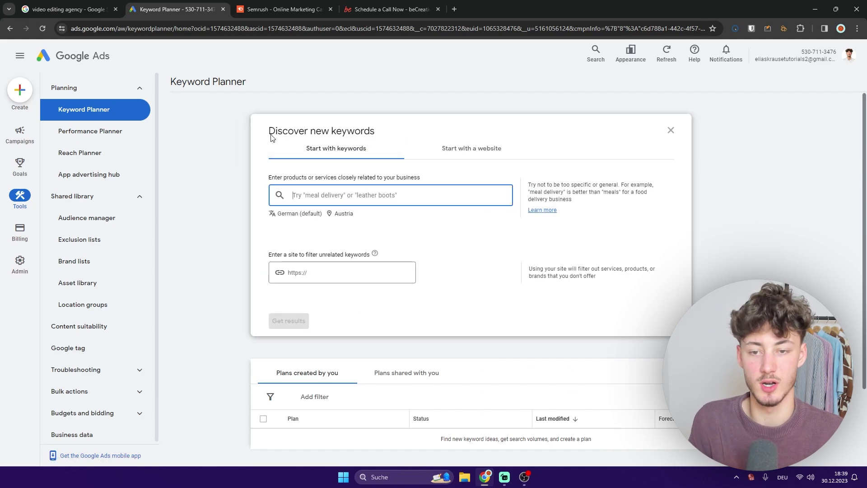
{"action": "left_click", "coordinate": [300, 213]}
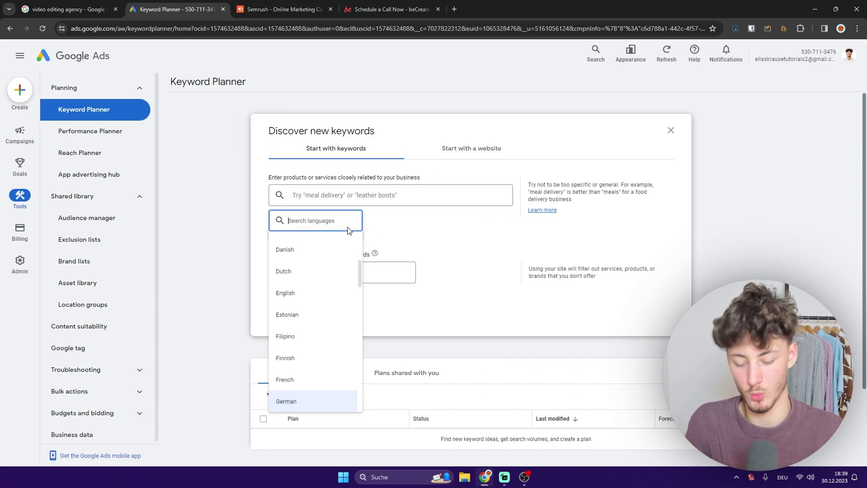
{"action": "type", "text": "engl"}
{"action": "left_click", "coordinate": [295, 249]}
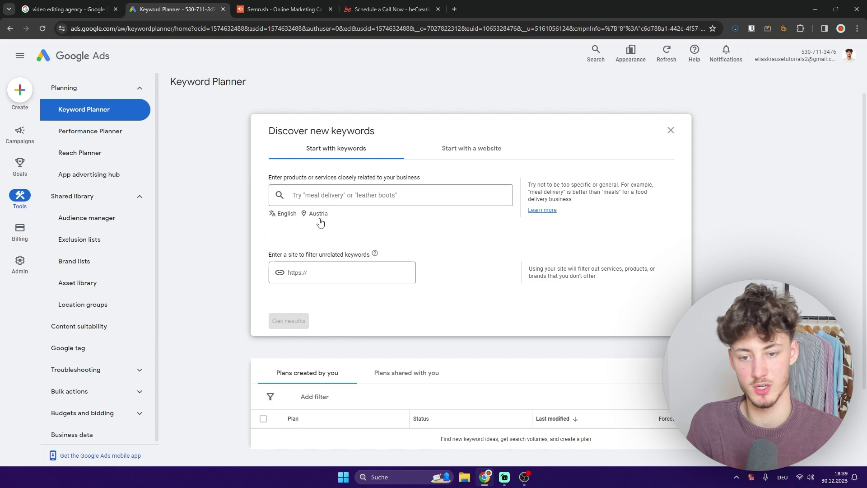
Add the United States to the keyword search locations and get keyword ideas for "video editing"
{"action": "left_click", "coordinate": [319, 218]}
{"action": "type", "text": "USA"}
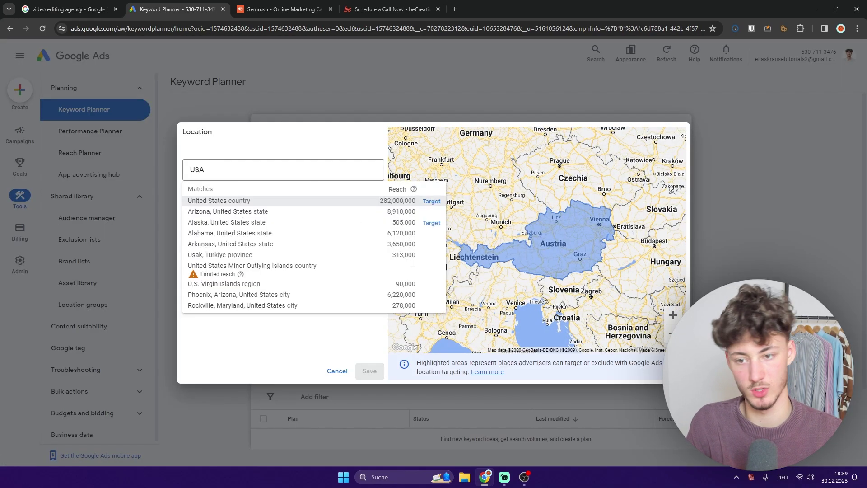
{"action": "left_click", "coordinate": [242, 200]}
{"action": "left_click", "coordinate": [368, 370]}
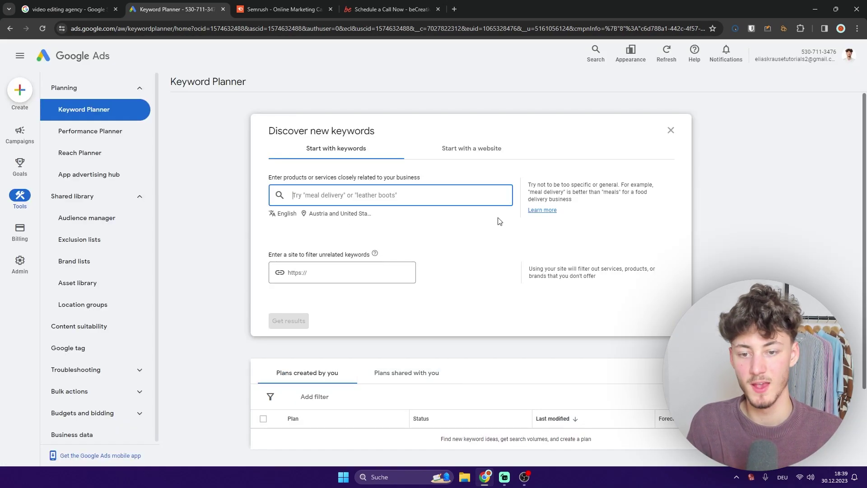
{"action": "type", "text": "video editing"}
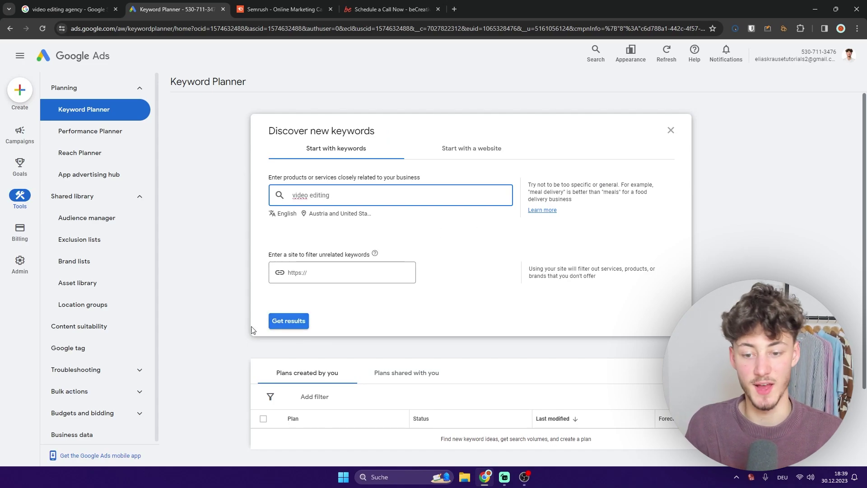
{"action": "left_click", "coordinate": [289, 321]}
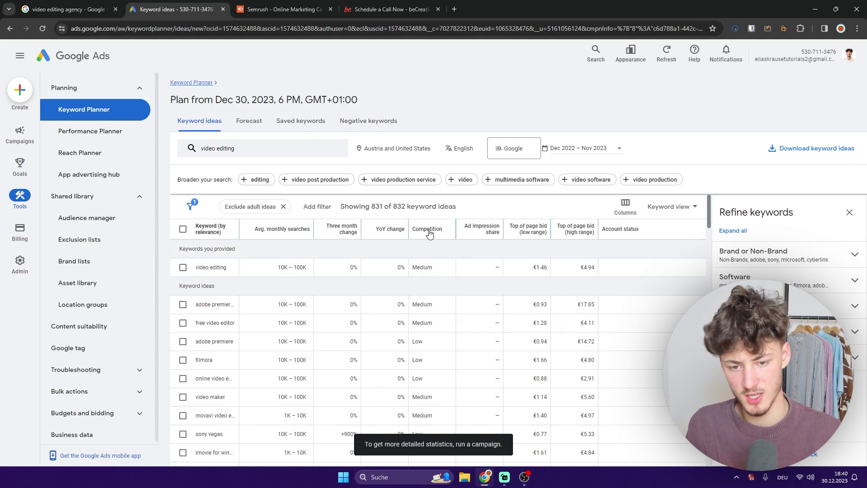
Widen the Keyword column and examine the keyword ideas with their monthly searches, competition and top-of-page bids
{"action": "scroll", "coordinate": [622, 321], "scroll_direction": "down", "scroll_amount": 8}
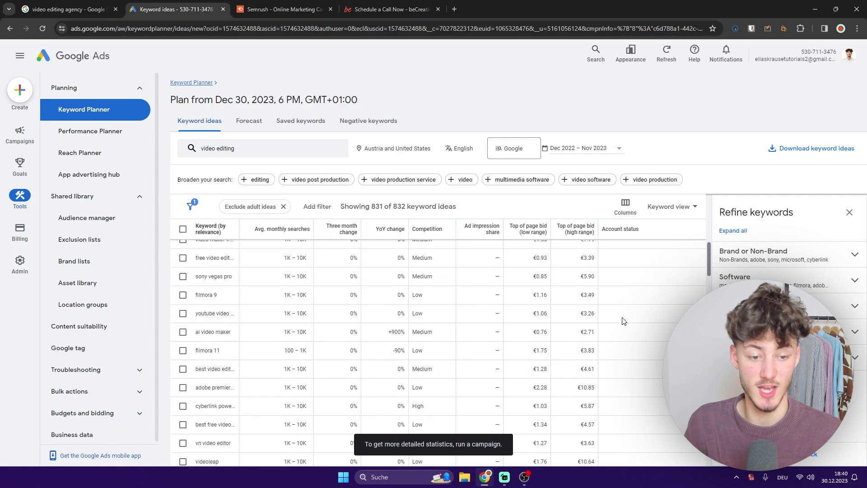
{"action": "scroll", "coordinate": [622, 321], "scroll_direction": "up", "scroll_amount": 10}
{"action": "scroll", "coordinate": [390, 337], "scroll_direction": "down", "scroll_amount": 3}
{"action": "scroll", "coordinate": [390, 337], "scroll_direction": "down", "scroll_amount": 1}
{"action": "left_click_drag", "start_coordinate": [239, 231], "coordinate": [355, 231]}
{"action": "scroll", "coordinate": [261, 294], "scroll_direction": "up", "scroll_amount": 6}
{"action": "scroll", "coordinate": [563, 314], "scroll_direction": "down", "scroll_amount": 8}
{"action": "scroll", "coordinate": [566, 312], "scroll_direction": "down", "scroll_amount": 4}
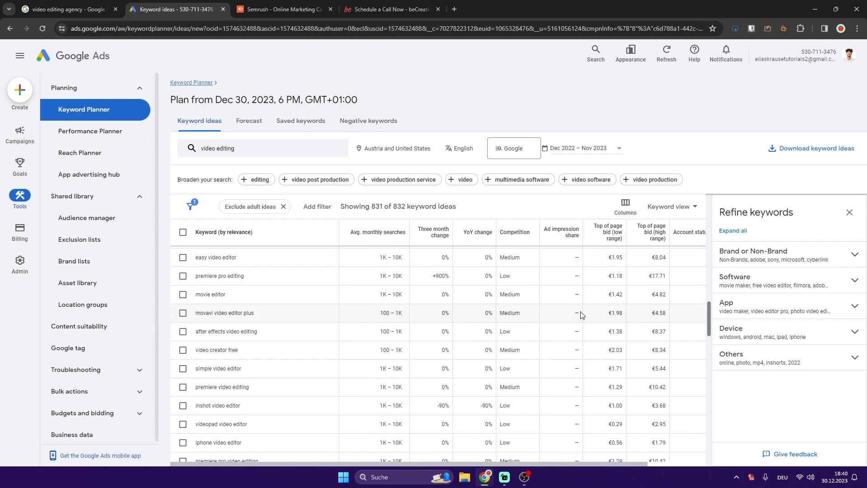